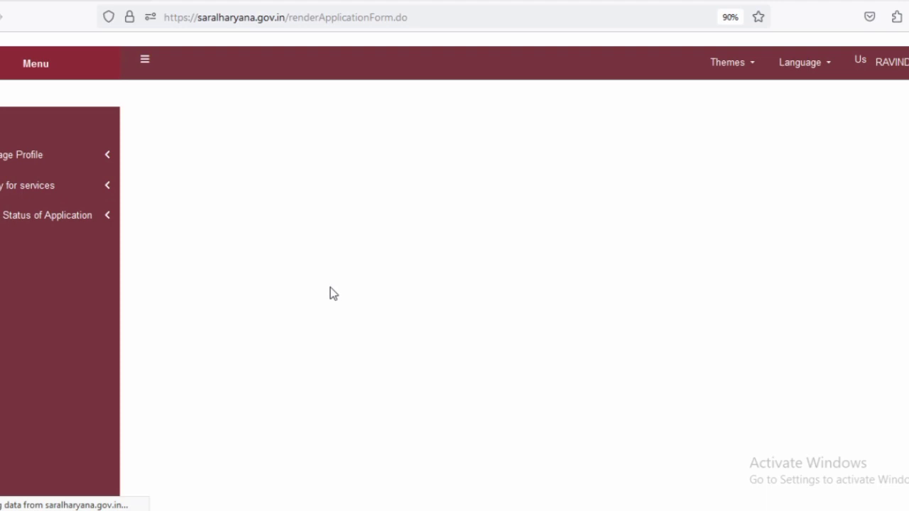
- Read the Form A instructions on vacancy checks, local residency and the 21–45 age limit
scroll(338, 287, down, 2)
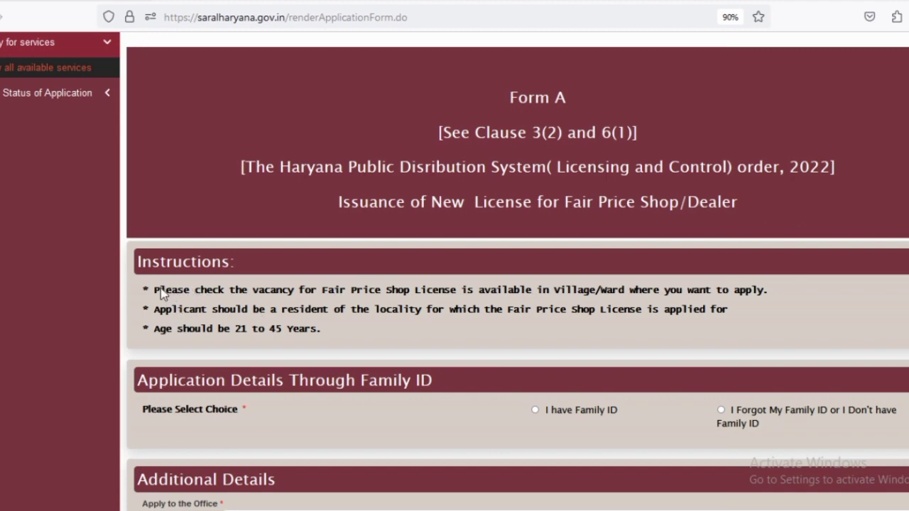
drag(154, 291, 714, 293)
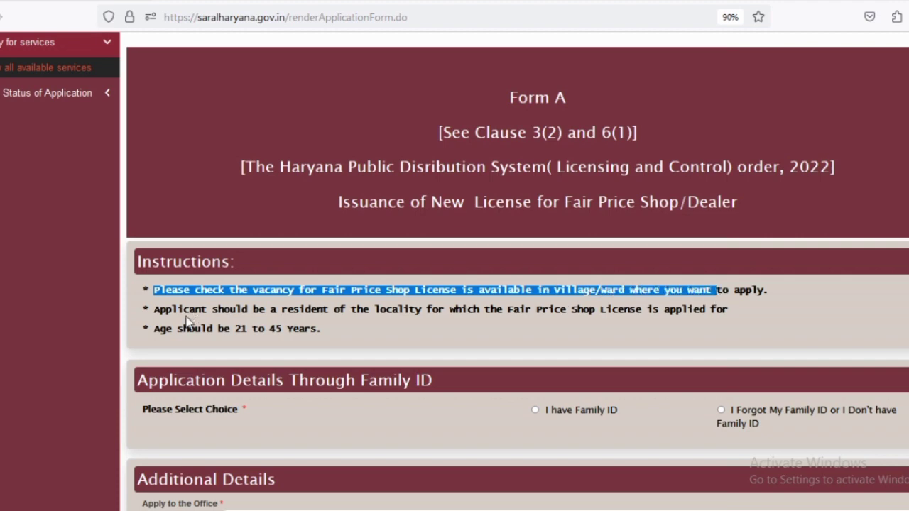
drag(158, 329, 389, 312)
drag(465, 312, 590, 314)
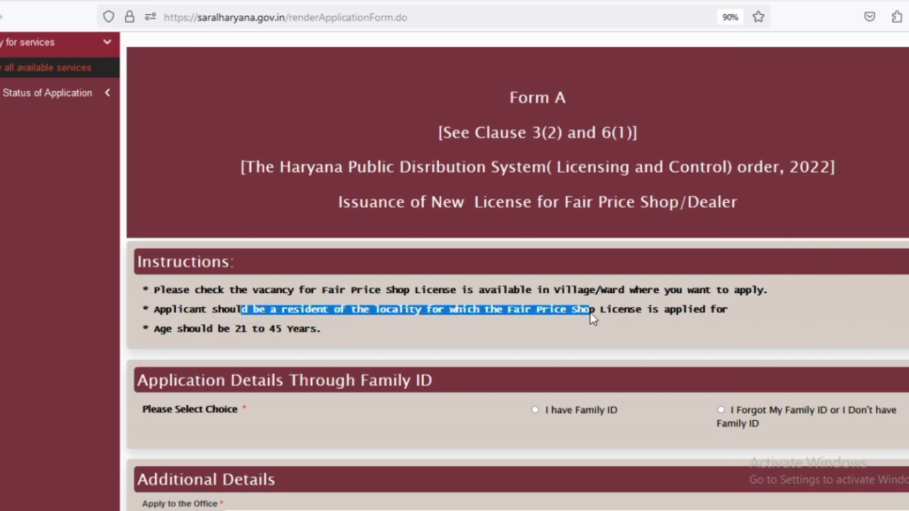
drag(645, 313, 704, 314)
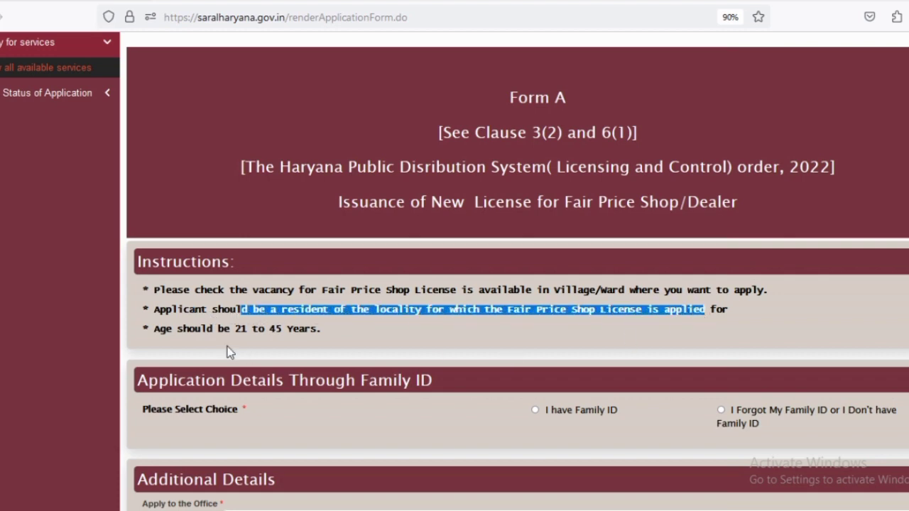
drag(165, 329, 249, 332)
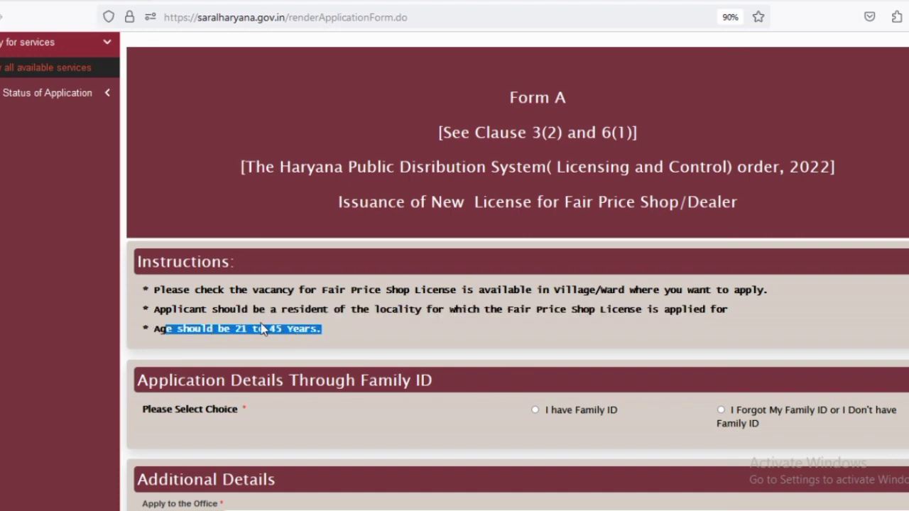
scroll(331, 335, down, 2)
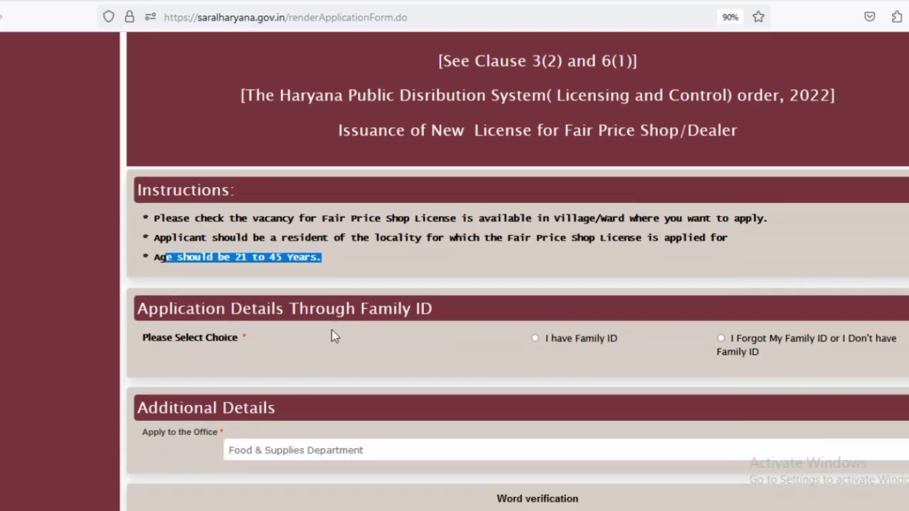
click(523, 345)
scroll(522, 348, down, 3)
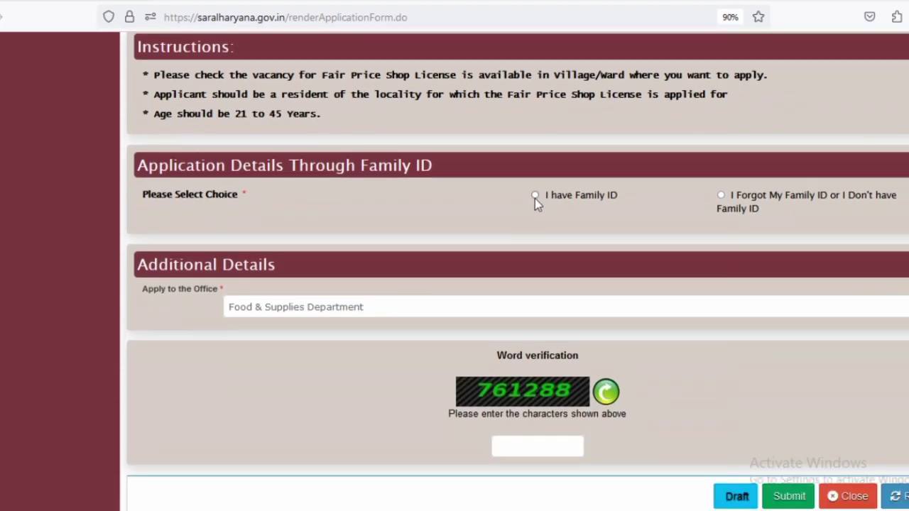
- Choose 'I have Family ID', dismiss the vacancy-list alert, and allow saralharyana.gov.in pop-ups
click(535, 196)
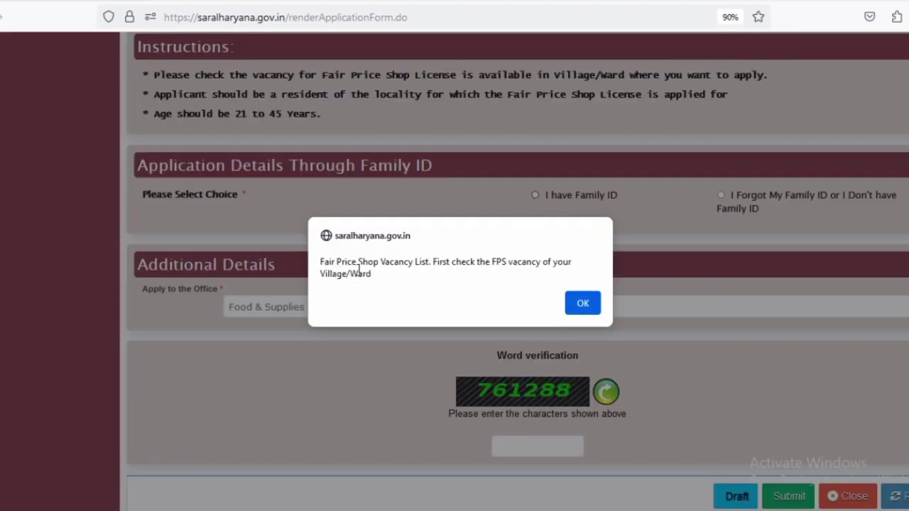
drag(321, 261, 520, 273)
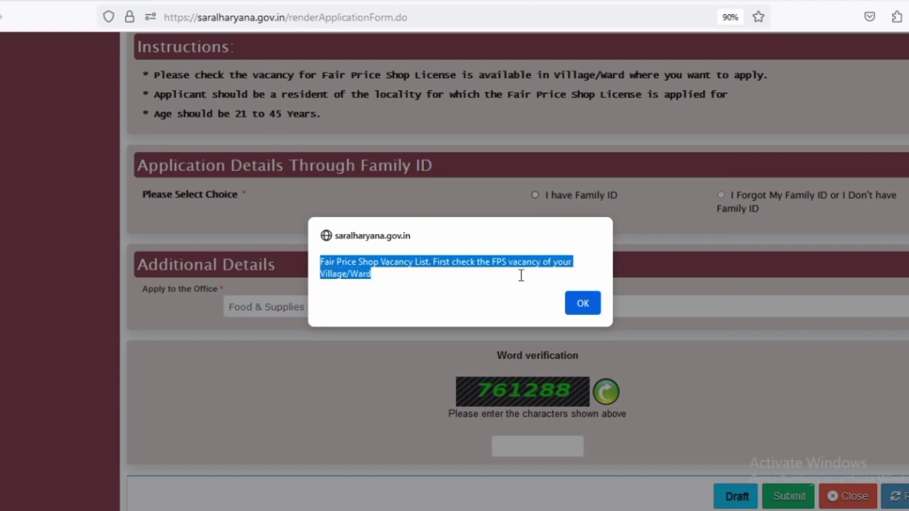
click(581, 304)
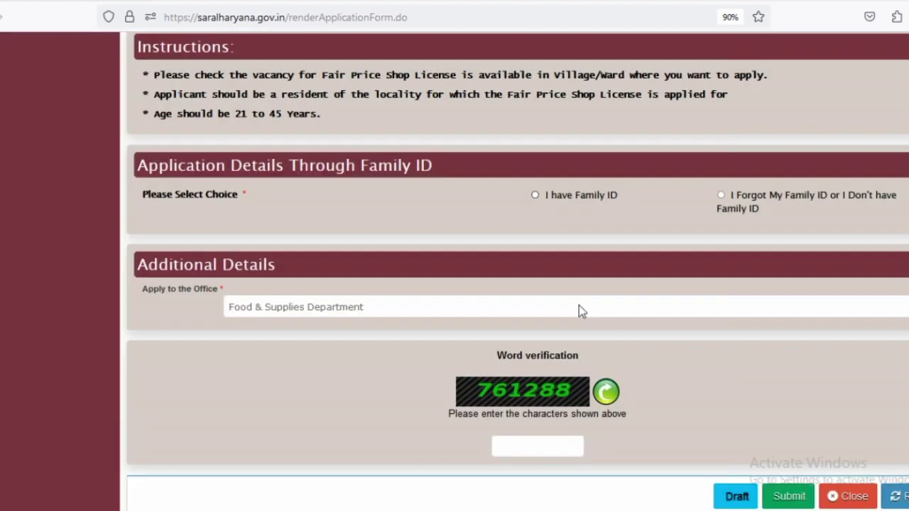
click(257, 48)
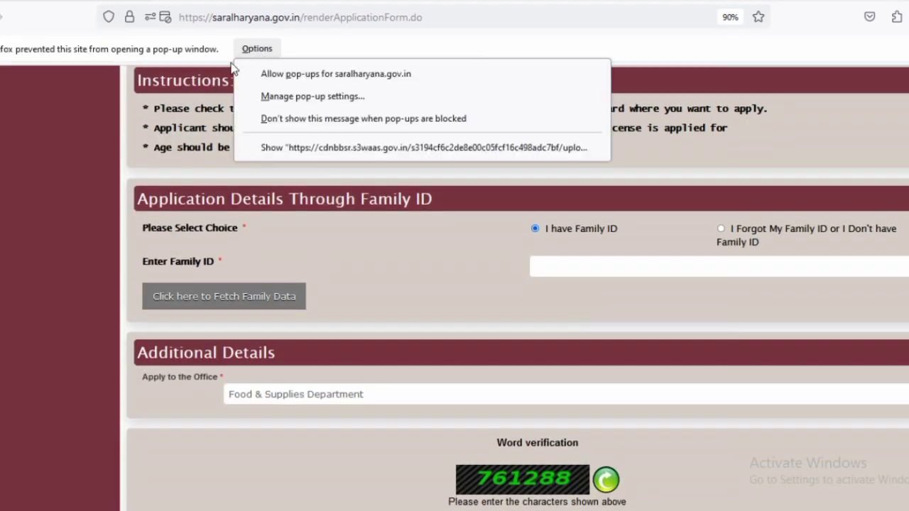
click(311, 80)
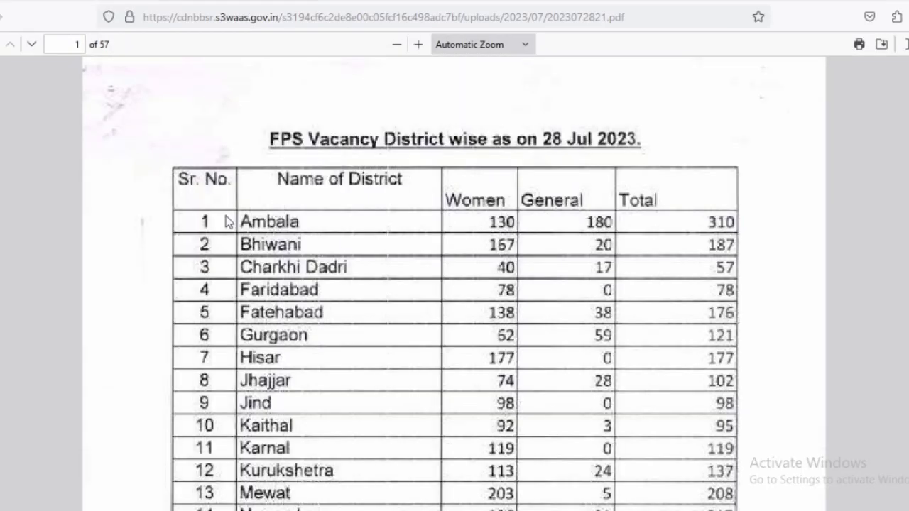
- Check Ambala's row in the district-wise FPS vacancy totals table
drag(227, 222, 612, 222)
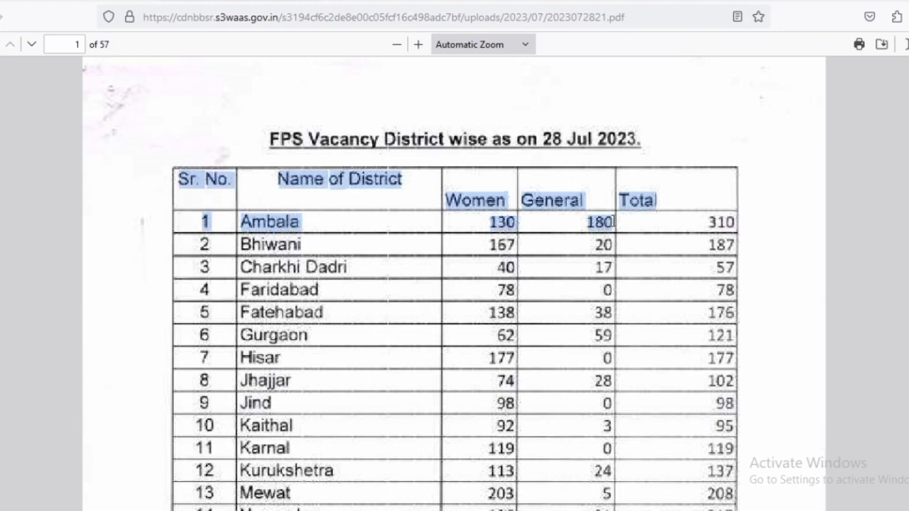
click(529, 227)
scroll(550, 231, down, 14)
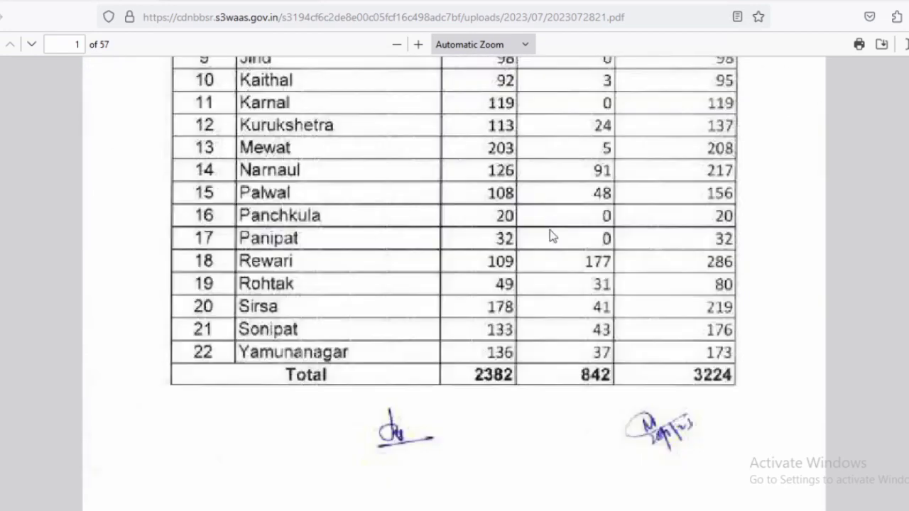
scroll(551, 231, down, 2)
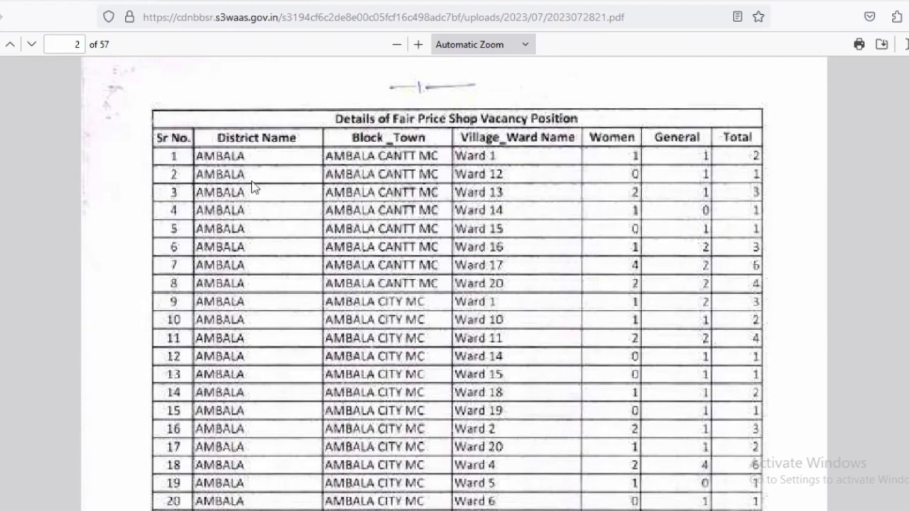
scroll(213, 174, down, 4)
scroll(226, 183, down, 5)
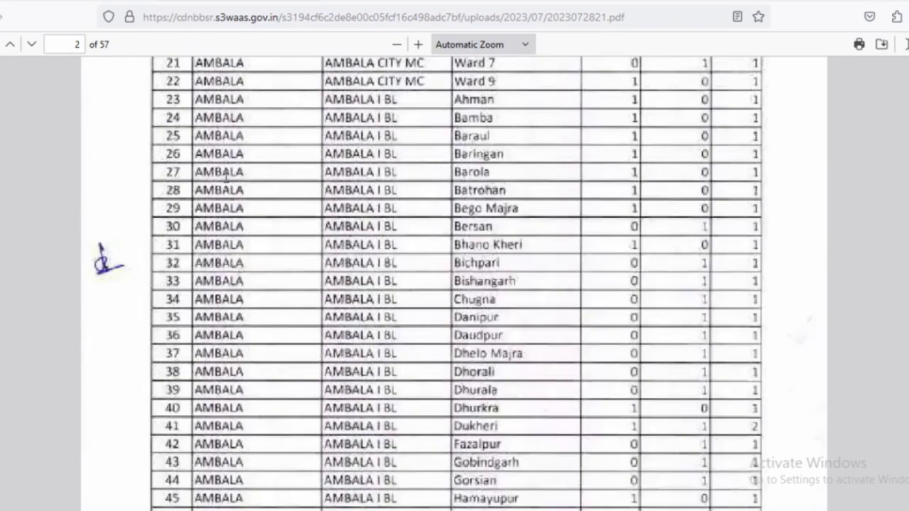
- Scroll through Ambala's village vacancy rows to page 6, then return to the application form
drag(462, 242, 515, 248)
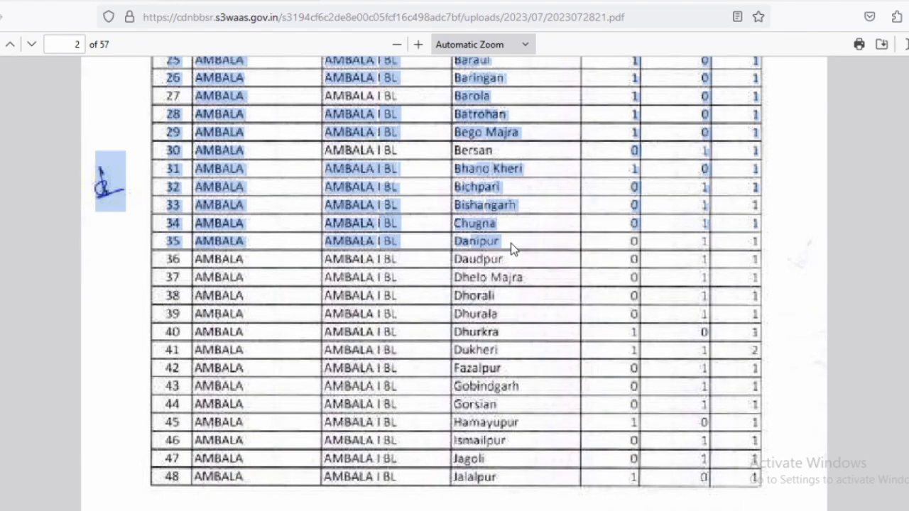
click(515, 247)
drag(625, 245, 642, 240)
click(703, 241)
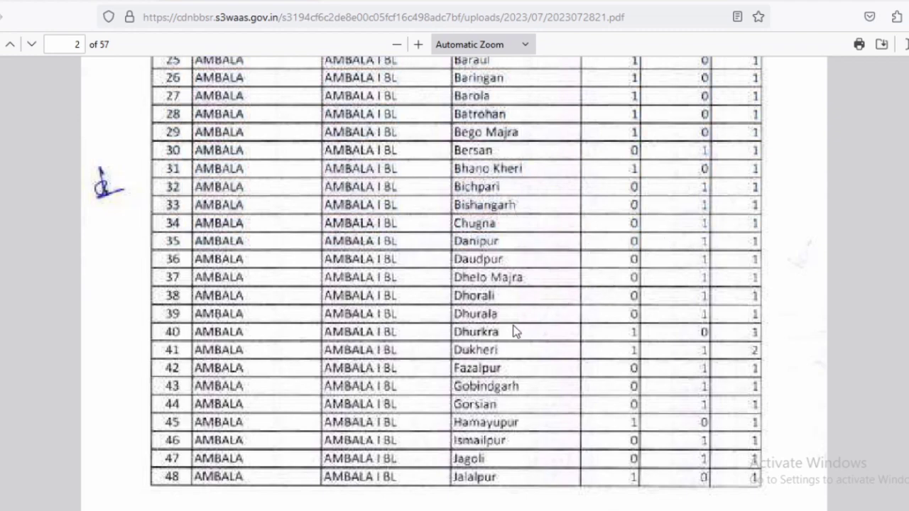
scroll(463, 338, down, 10)
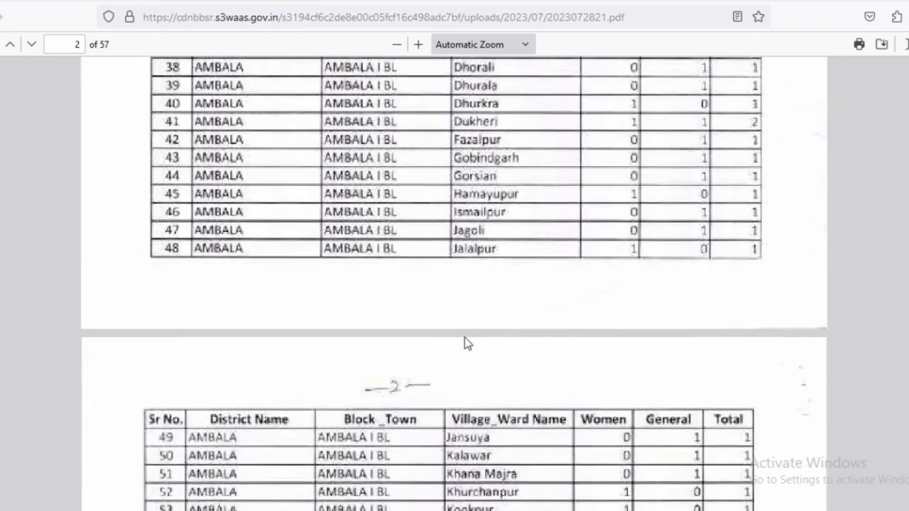
scroll(465, 337, down, 15)
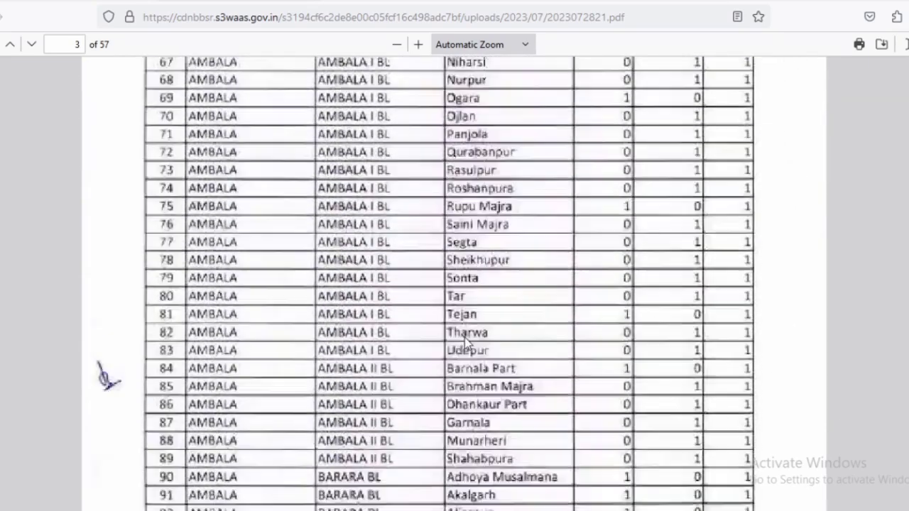
scroll(465, 337, down, 15)
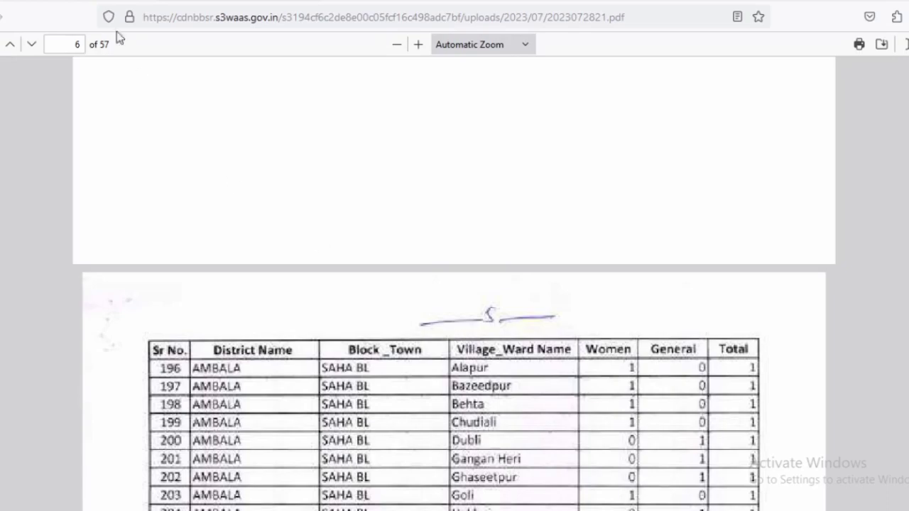
click(129, 4)
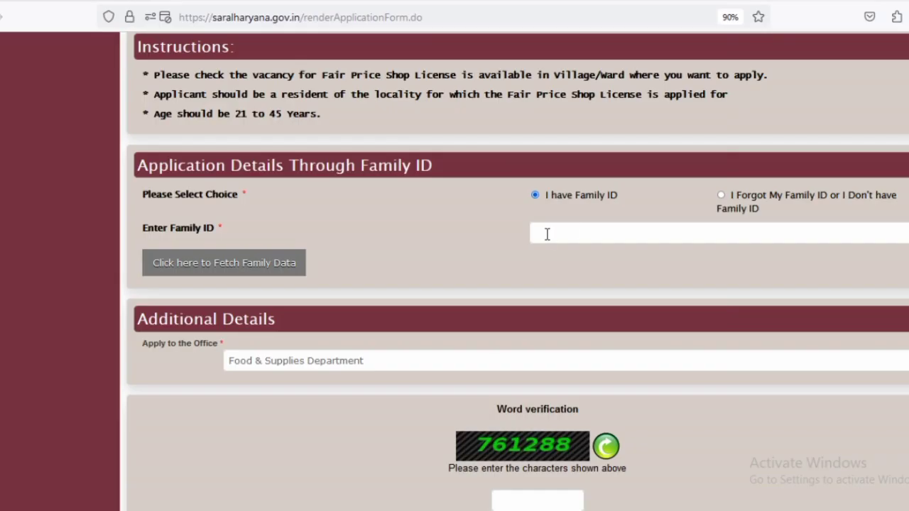
- Enter the Family ID and fetch the family's member details
scroll(547, 234, down, 2)
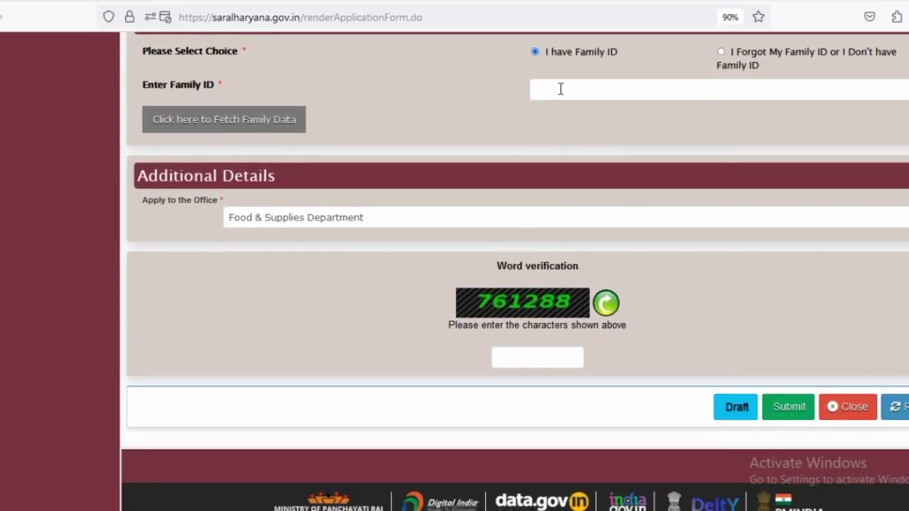
click(560, 88)
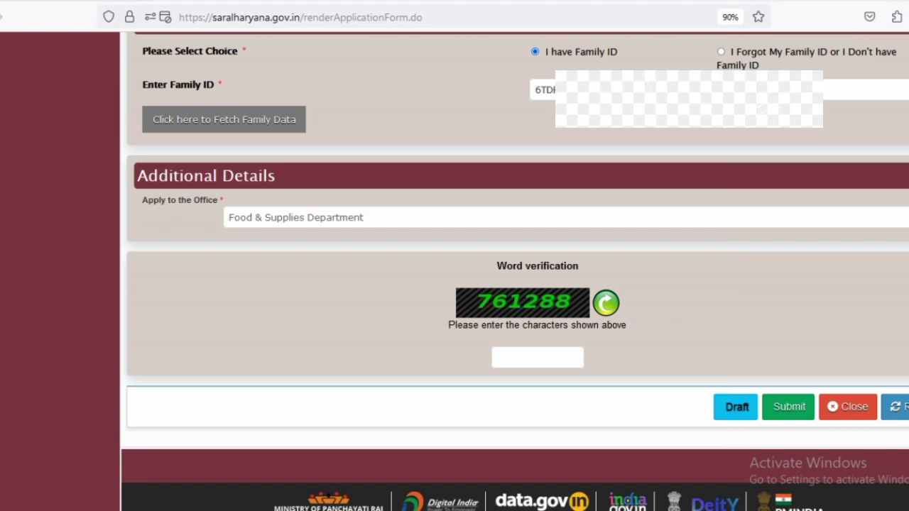
click(271, 124)
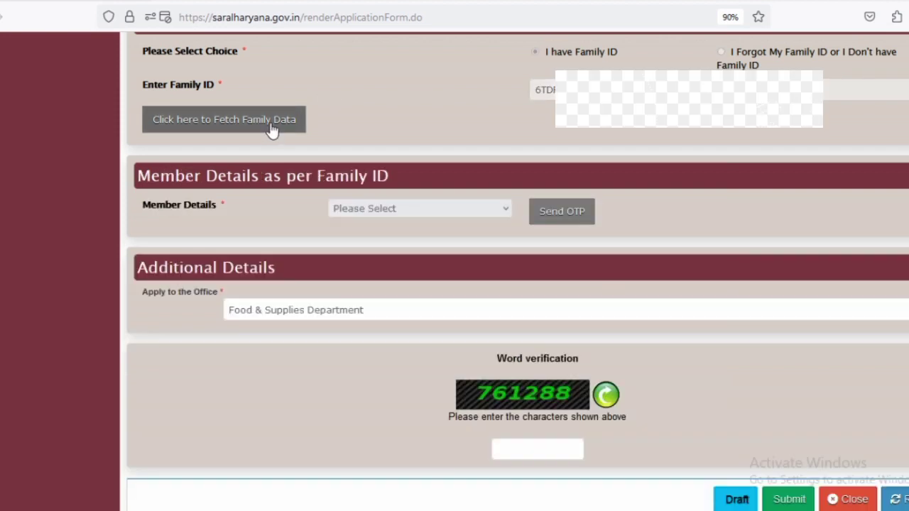
- Choose the applicant among the family members and verify them with a one-time password
scroll(405, 206, down, 2)
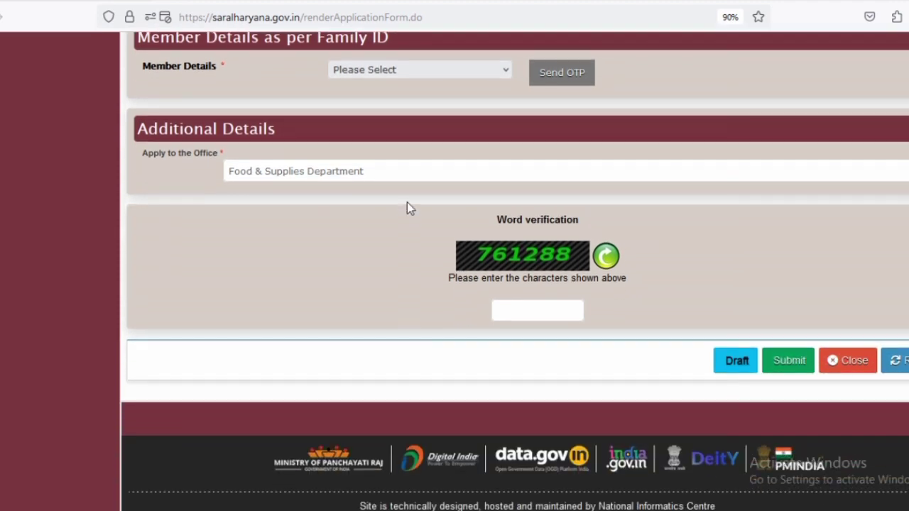
click(410, 75)
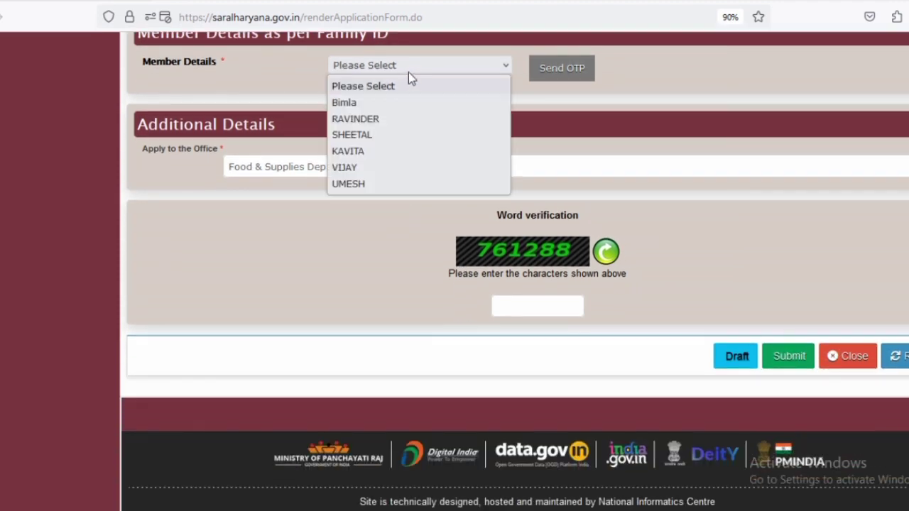
click(371, 119)
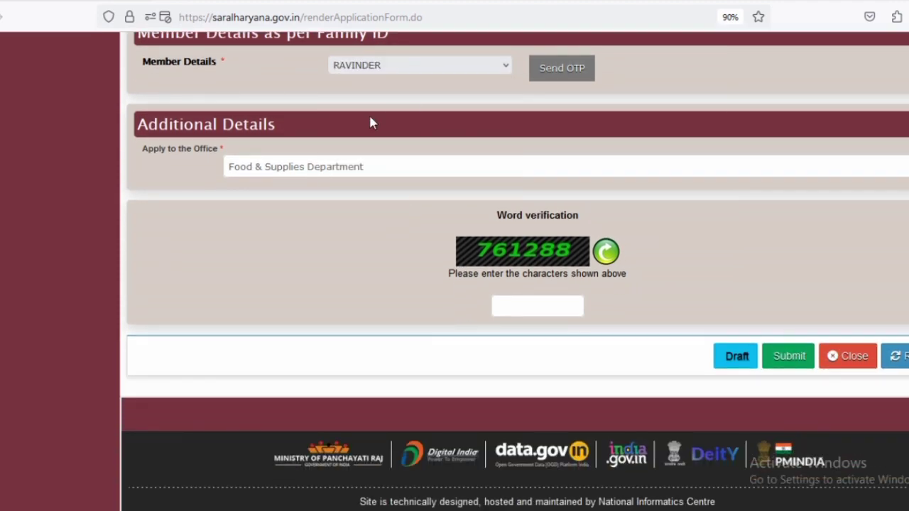
click(561, 80)
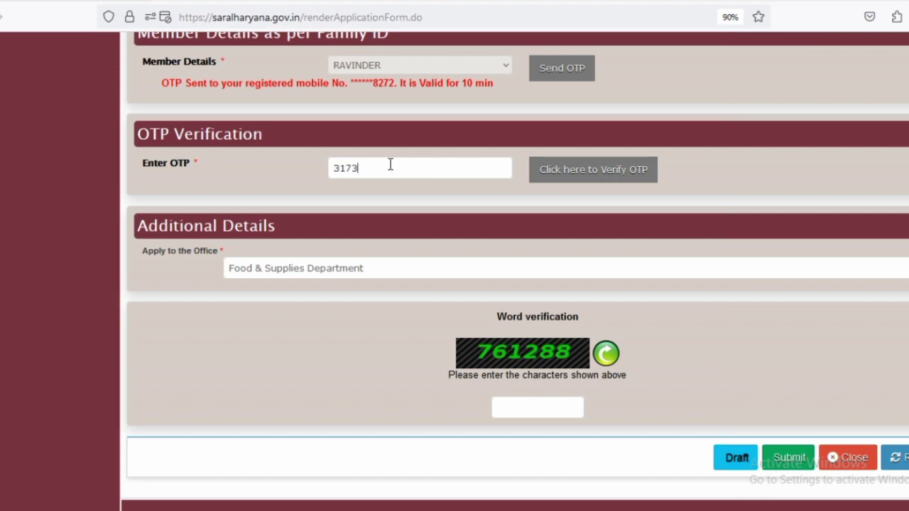
click(566, 182)
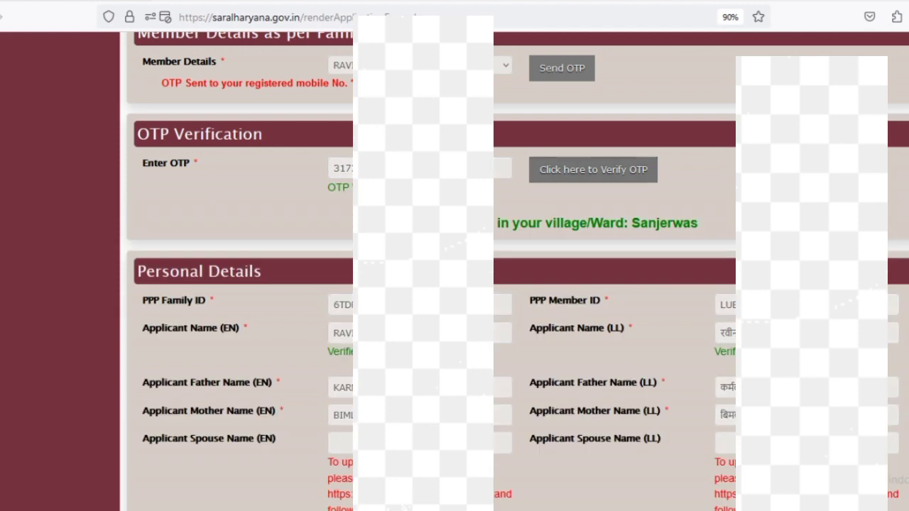
- Select the village/ward confirmation text and move down to the address fields
drag(469, 223, 676, 230)
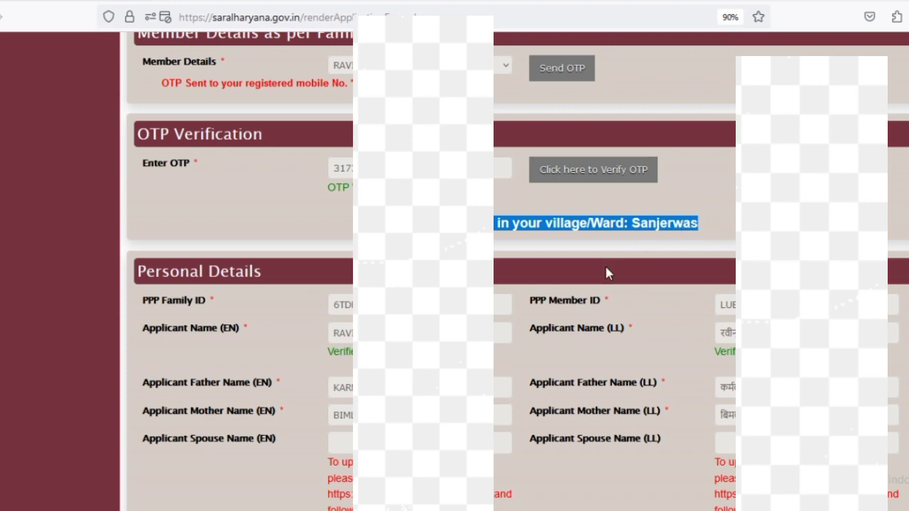
scroll(604, 265, down, 5)
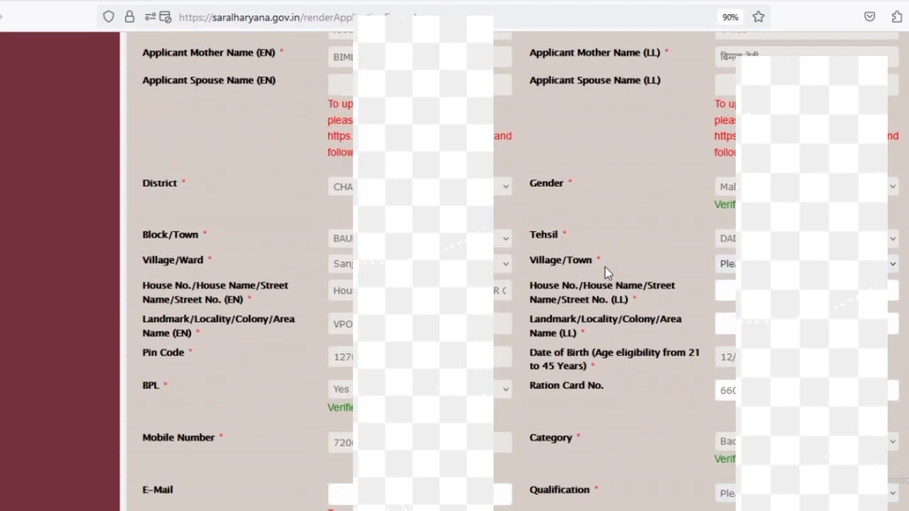
scroll(605, 267, down, 1)
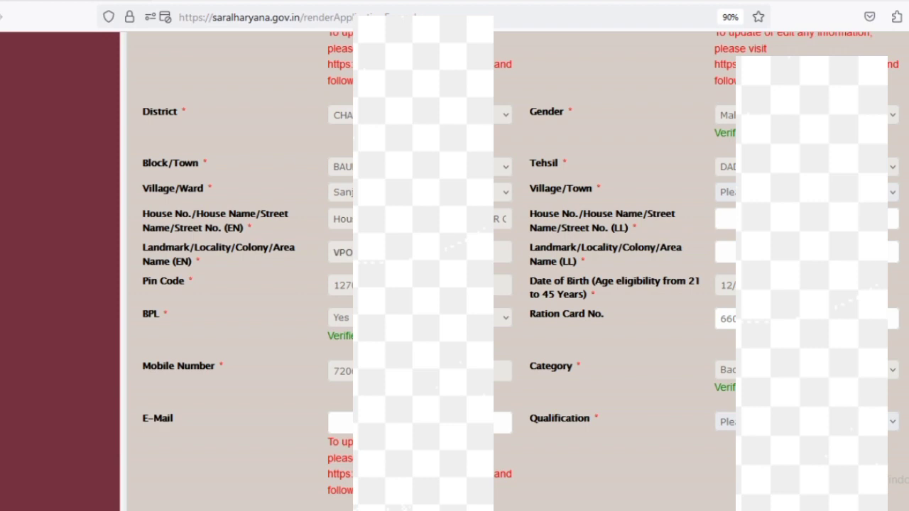
- Set Village/Town to SANJERWAS (131) and select the English house address for translation
click(726, 192)
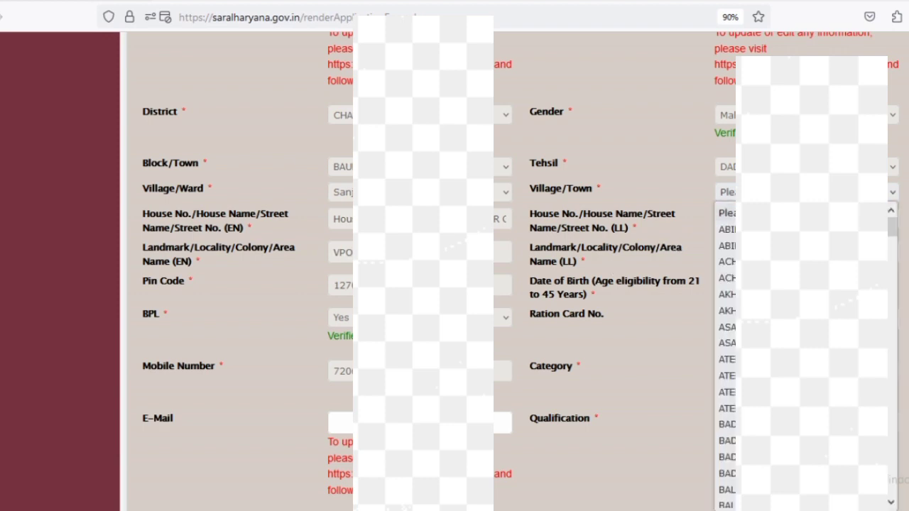
scroll(803, 355, down, 20)
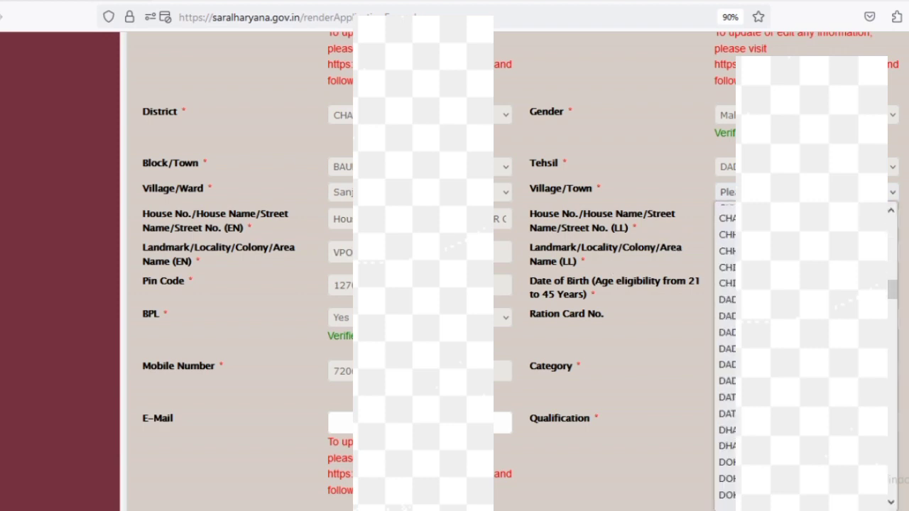
scroll(803, 355, down, 5)
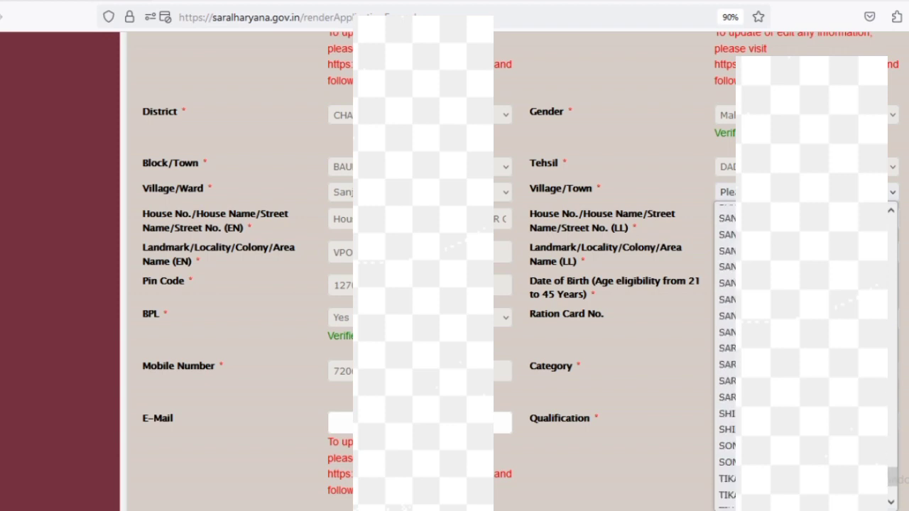
scroll(802, 356, down, 3)
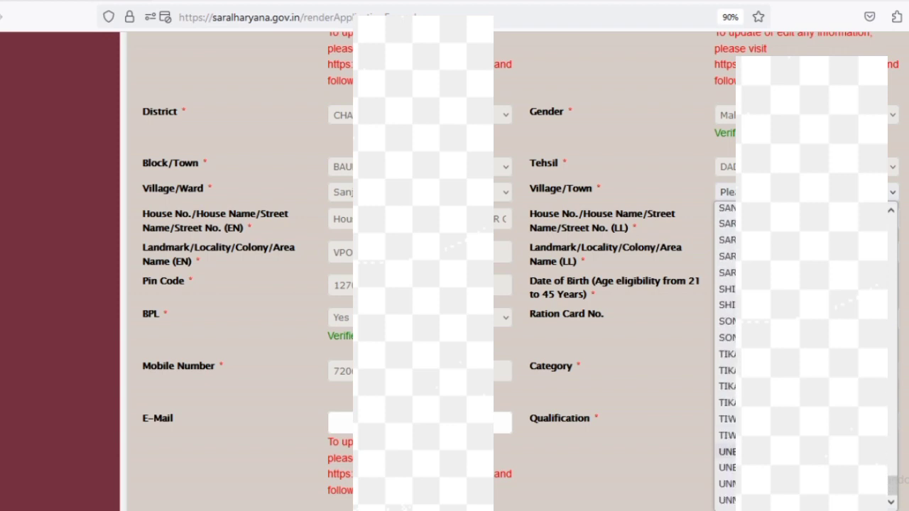
scroll(802, 356, up, 2)
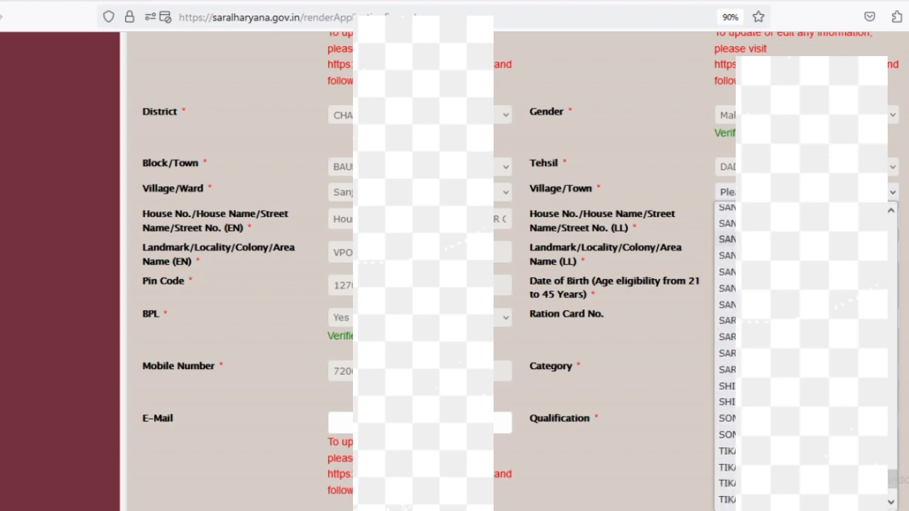
scroll(803, 355, up, 2)
scroll(753, 302, up, 2)
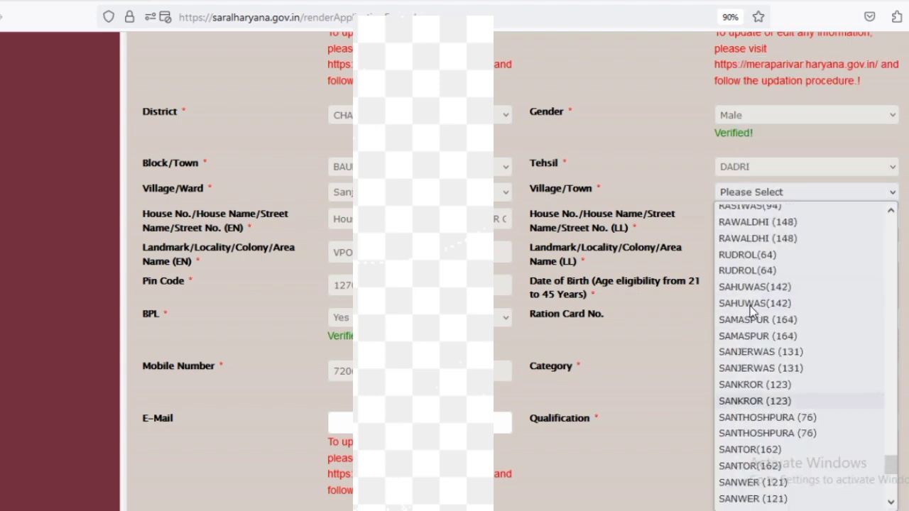
click(763, 353)
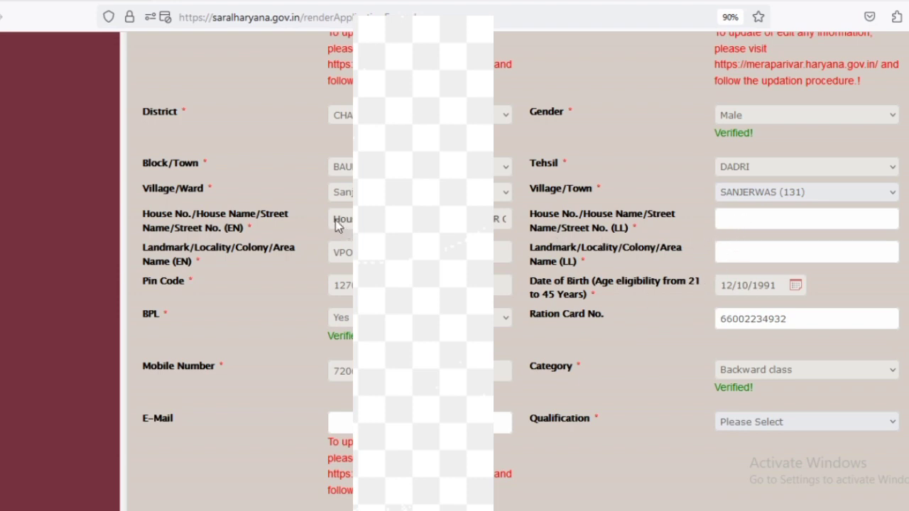
drag(337, 223, 522, 222)
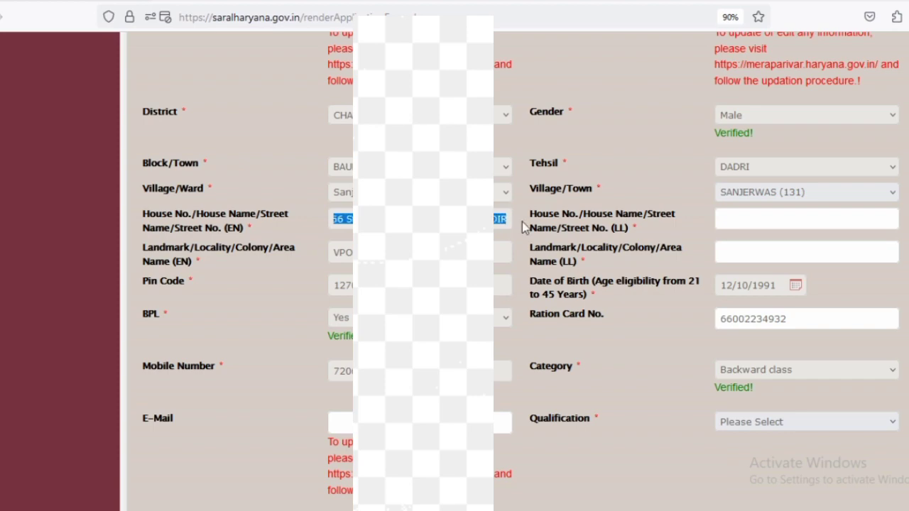
key(ctrl+t)
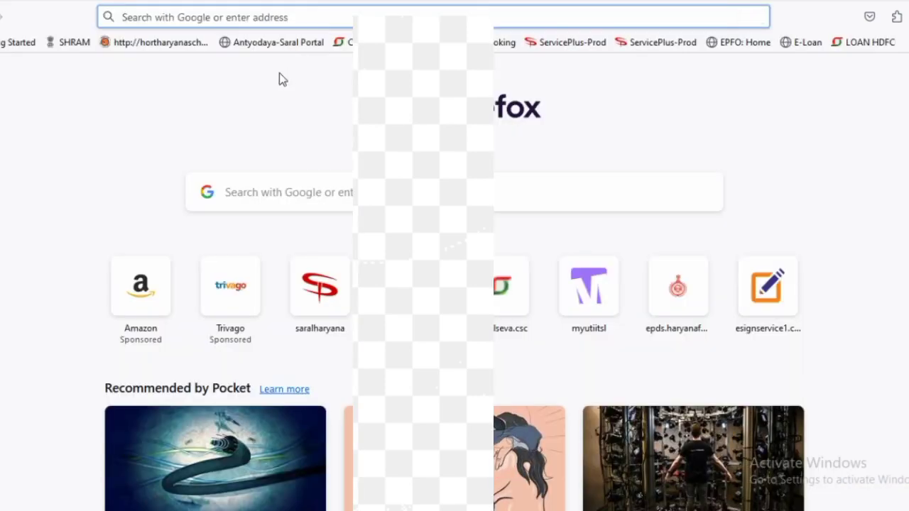
- Translate the English house address to Hindi and paste it into House No. (LL)
text(ENG)
click(261, 78)
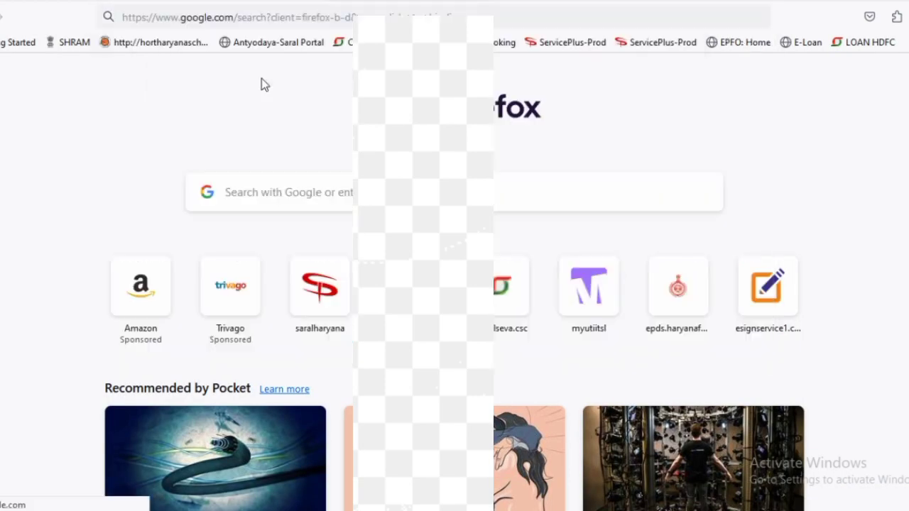
click(162, 247)
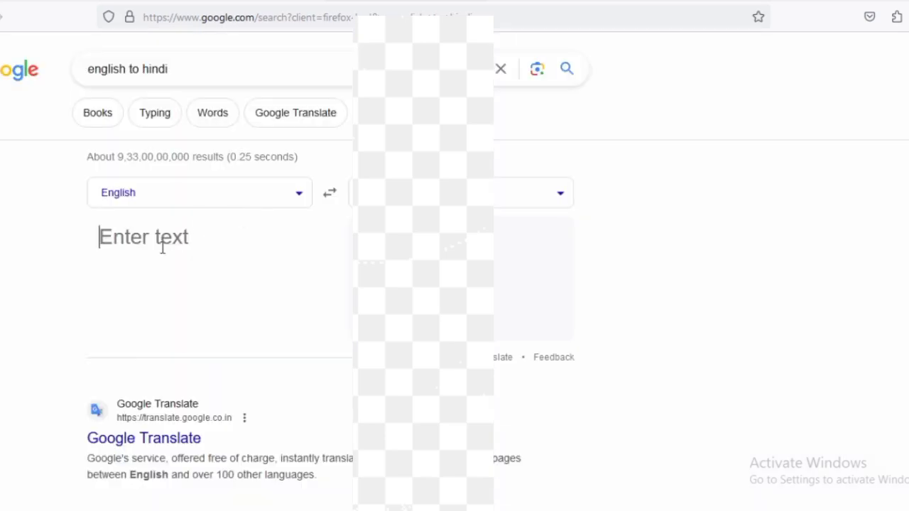
key(ctrl+a)
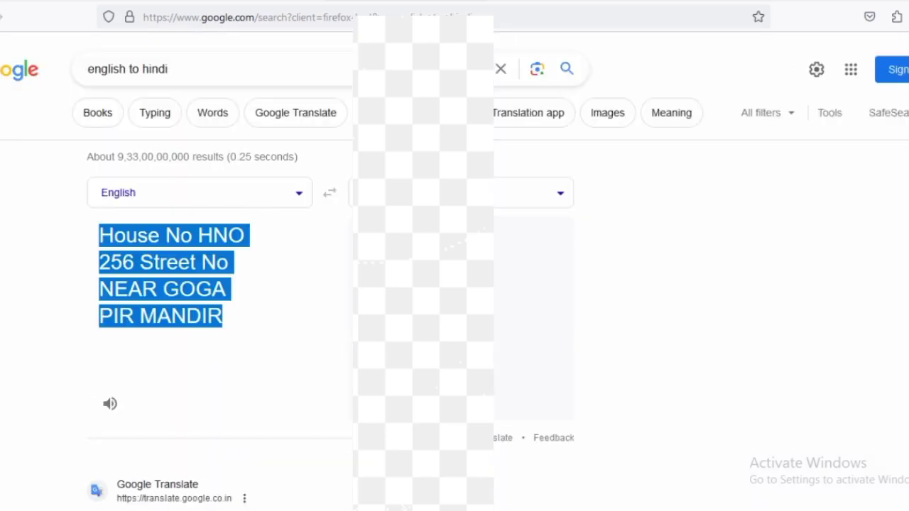
triple_click(525, 245)
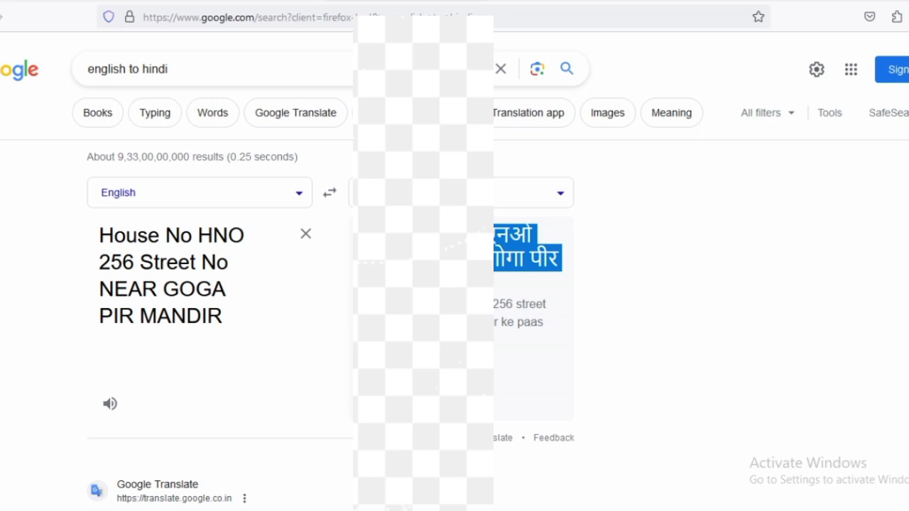
click(175, 4)
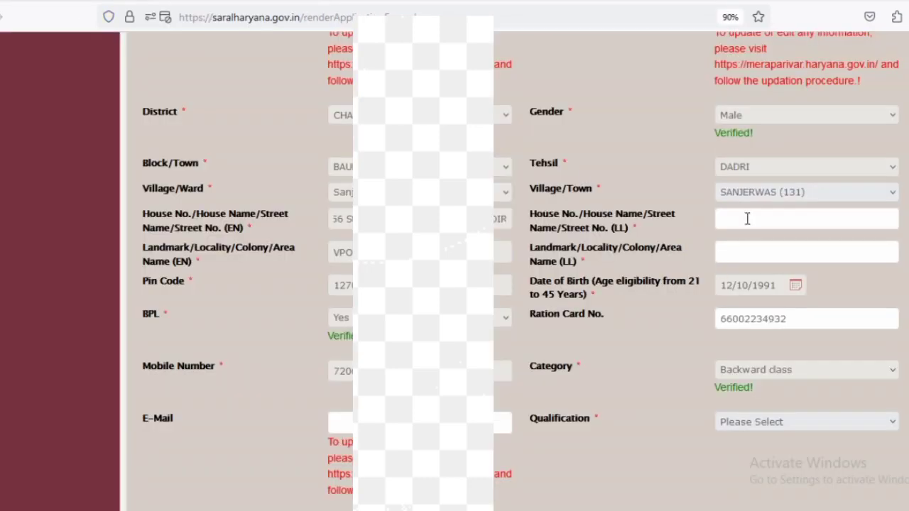
key(ctrl+v)
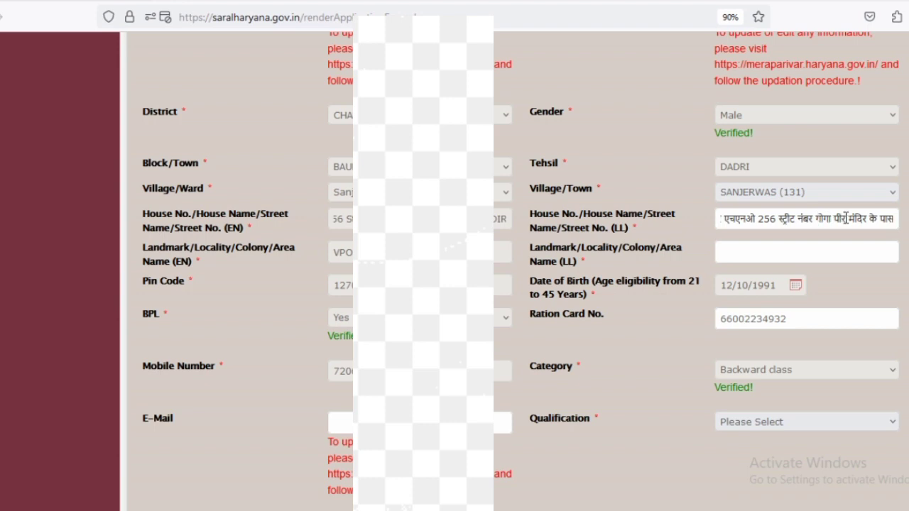
- Translate the landmark VPO SANJARWAS and paste वीपीओ सांजरवास into Landmark/Locality (LL)
click(760, 250)
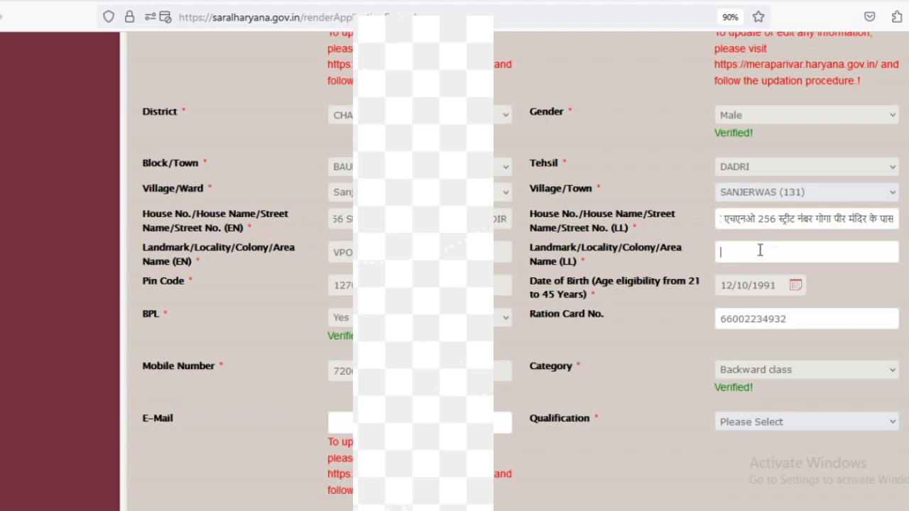
triple_click(339, 252)
key(alt+Tab)
click(165, 238)
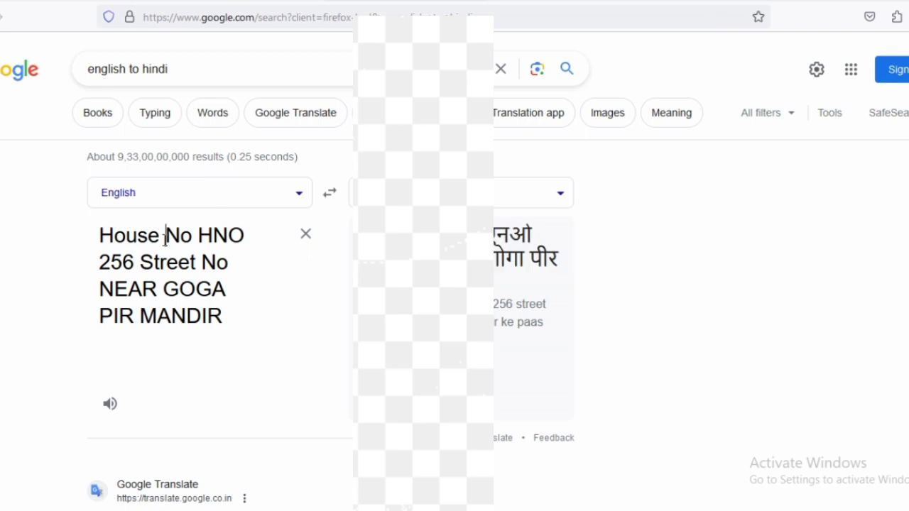
triple_click(165, 238)
text(VPO SANJARWAS)
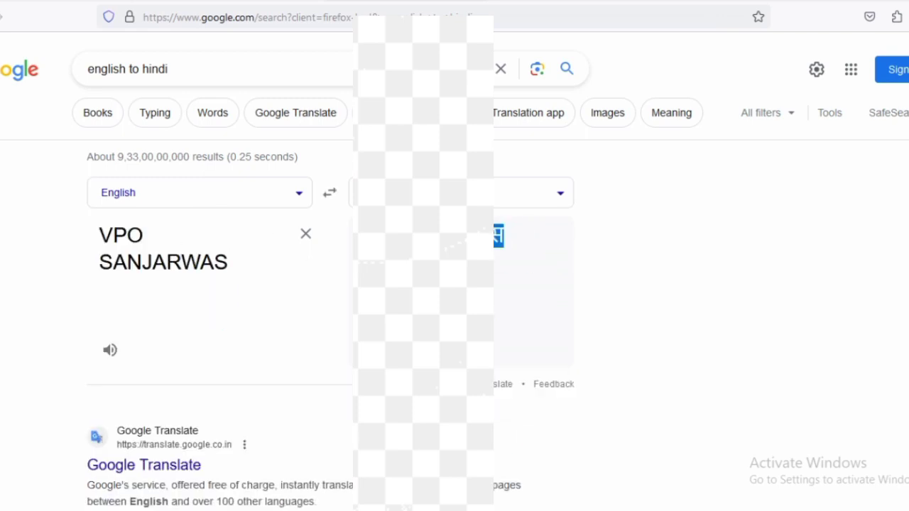
key(alt+Tab)
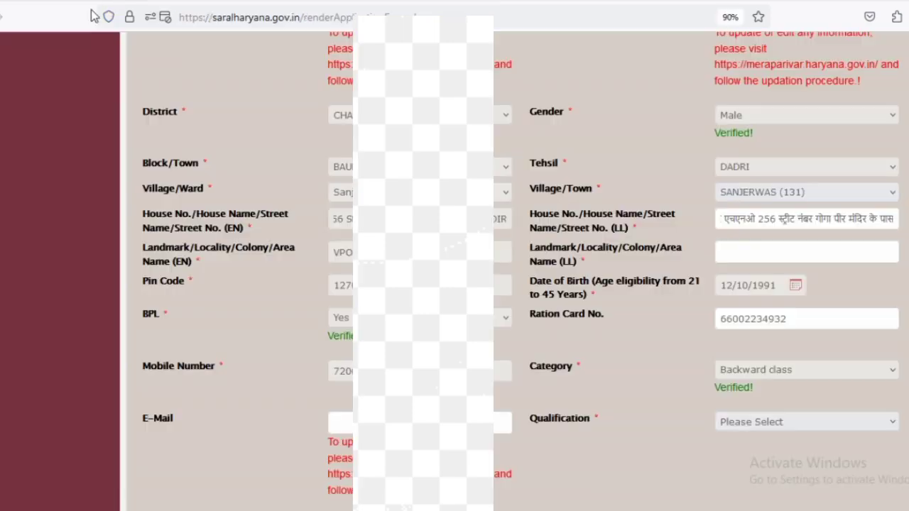
click(750, 250)
text(वीपीओ सांजरवास)
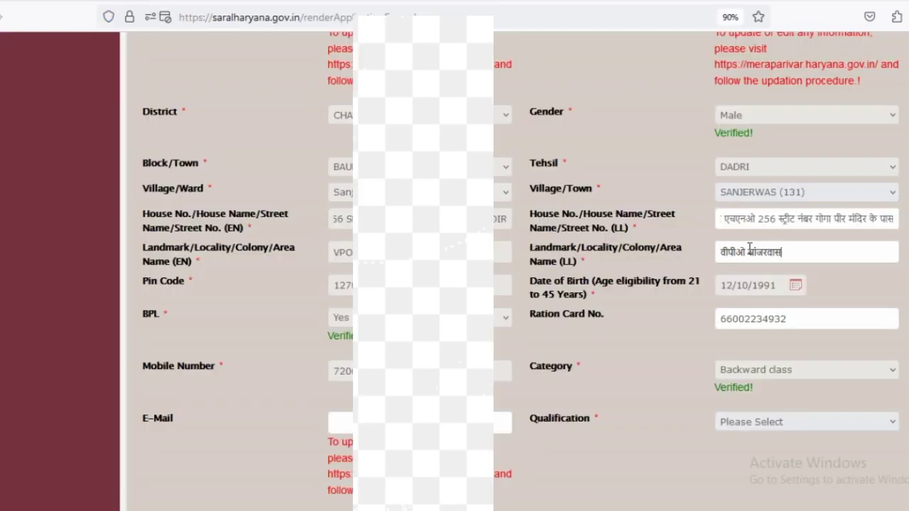
- Set Qualification to 10+2 OR ITS EQUIVALENT
scroll(745, 256, down, 2)
scroll(743, 260, down, 4)
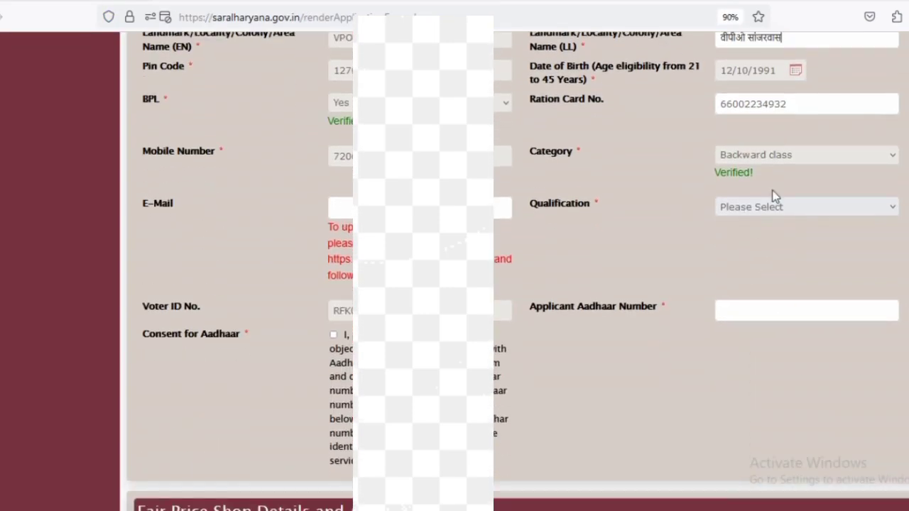
click(776, 206)
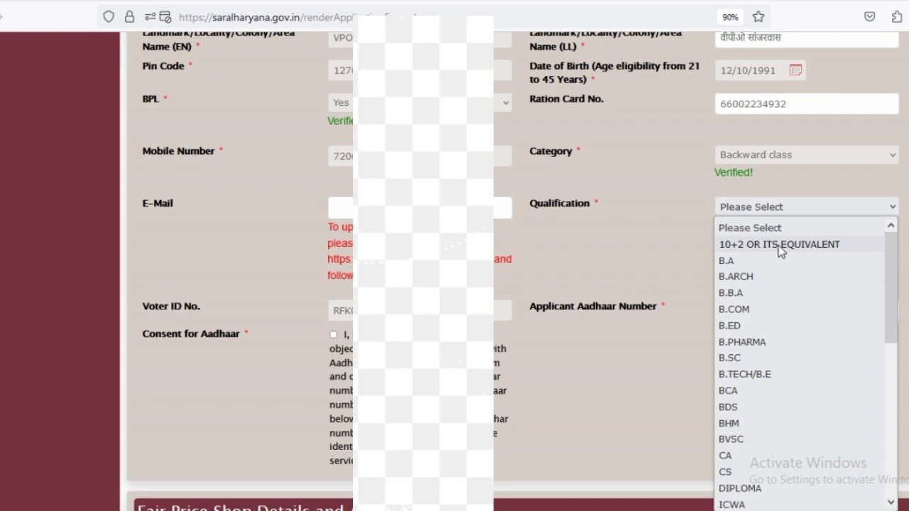
click(779, 244)
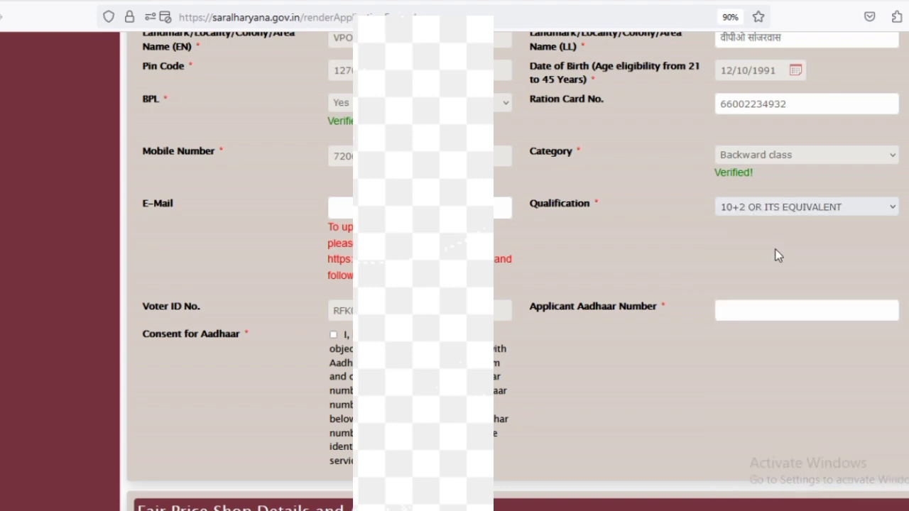
- Enter the applicant's Aadhaar number and tick the Consent for Aadhaar checkbox
scroll(745, 287, down, 2)
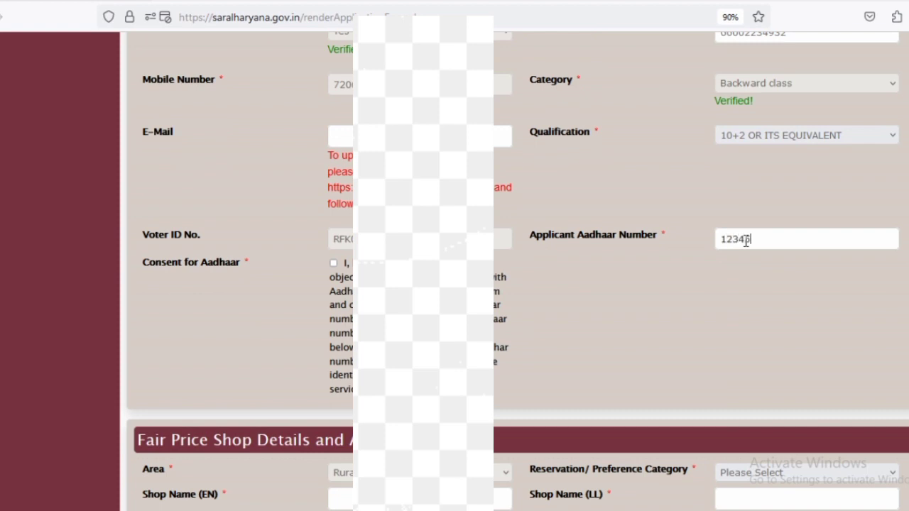
click(746, 242)
scroll(746, 241, down, 2)
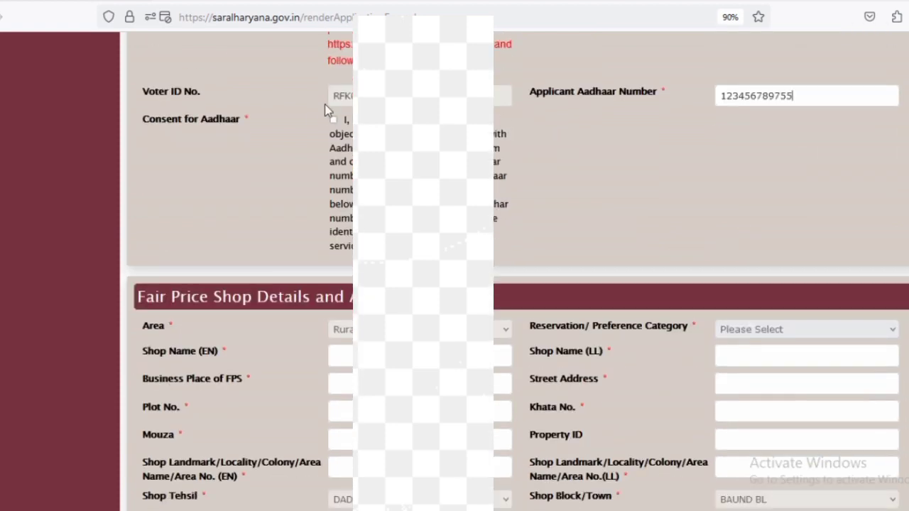
triple_click(159, 122)
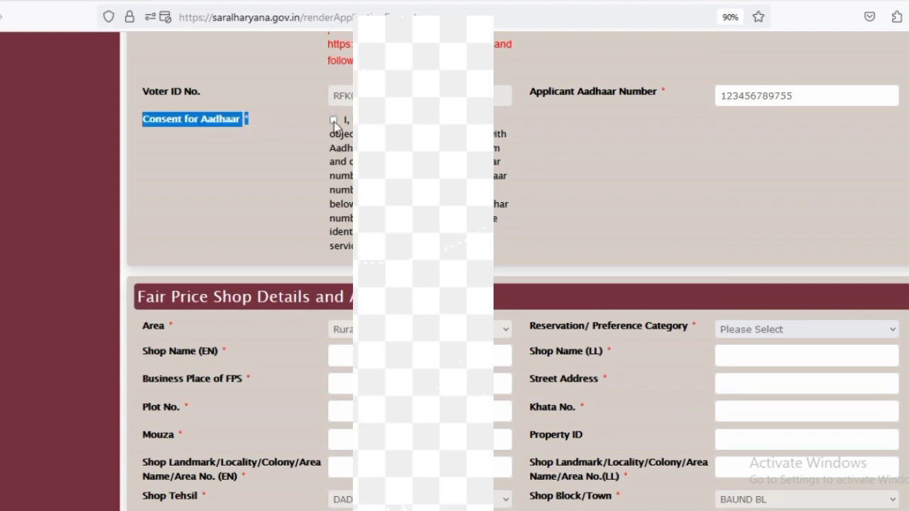
click(333, 120)
scroll(334, 122, down, 1)
scroll(280, 201, down, 1)
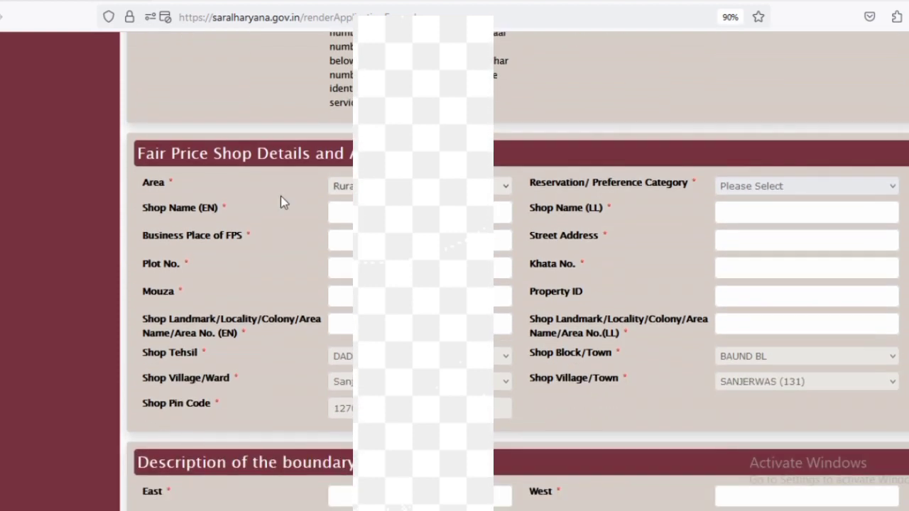
- Set reservation category to BACKWARD CASTE and shop name to JANGRA
click(758, 190)
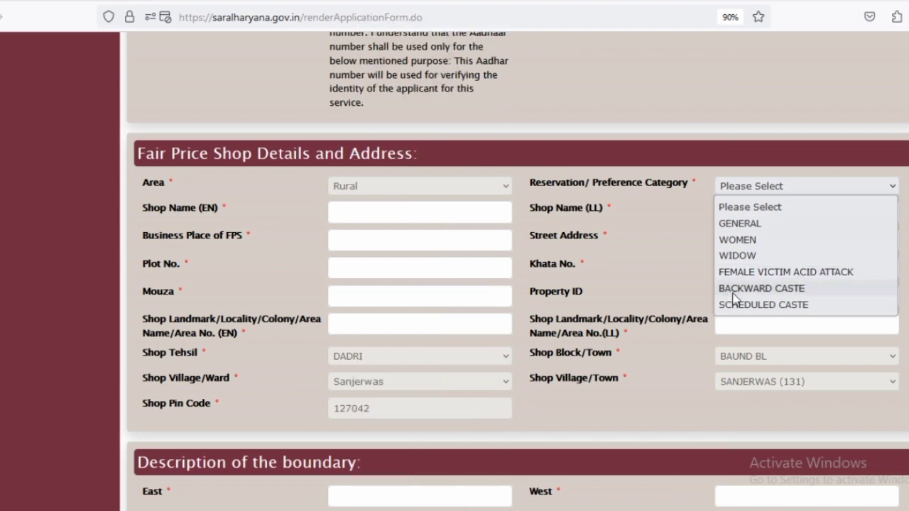
click(770, 289)
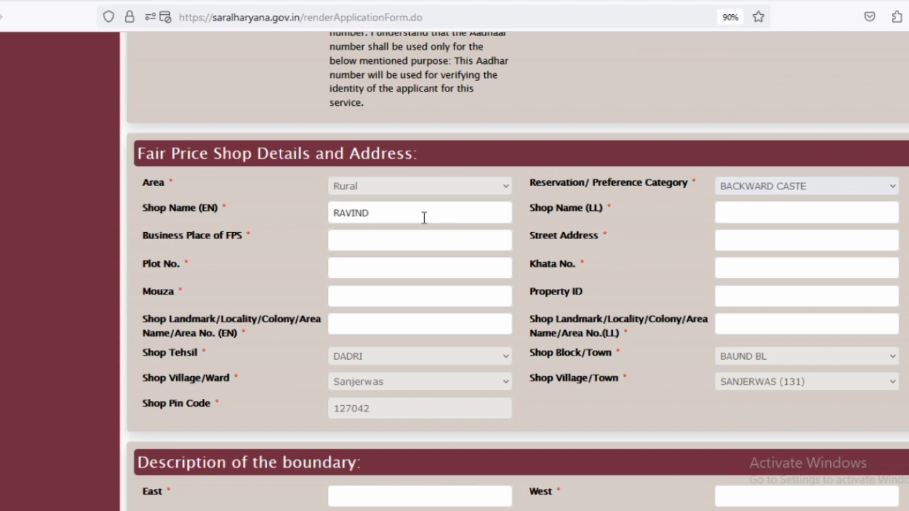
key(ctrl+a)
key(BackSpace)
text(JANGRA)
- Translate JANGRA and paste the Hindi जांगड़ा into the Shop Name (LL) field
key(ctrl+a)
key(ctrl+c)
click(219, 2)
click(172, 260)
key(ctrl+a)
key(ctrl+v)
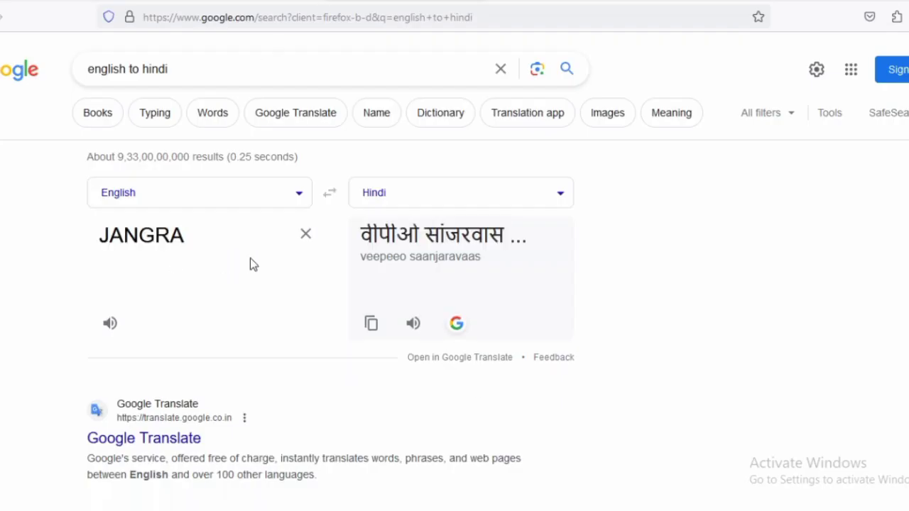
double_click(385, 240)
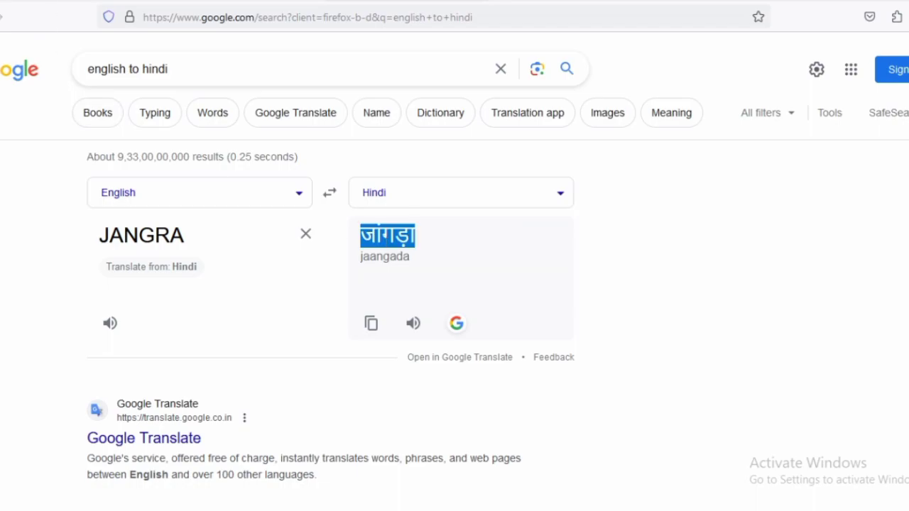
click(92, 2)
click(759, 216)
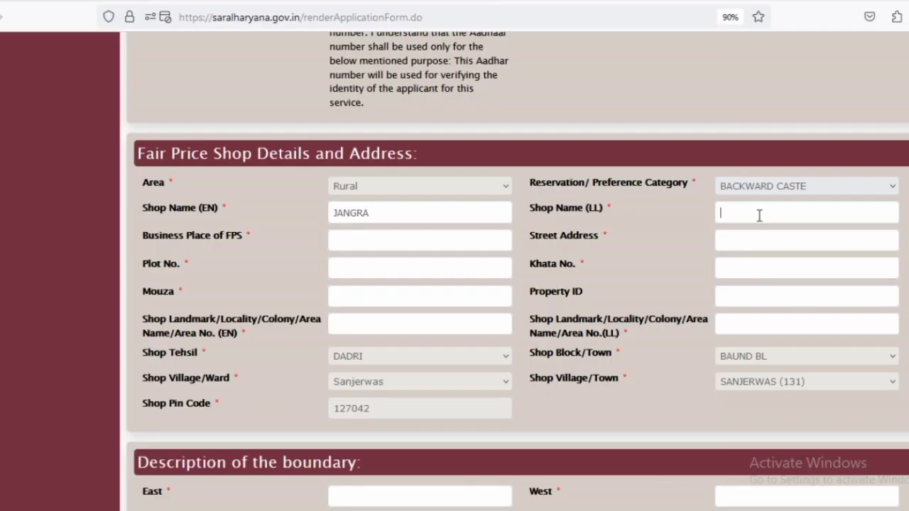
text(जांगड़ा)
click(424, 236)
text(SANJARWAS)
click(724, 235)
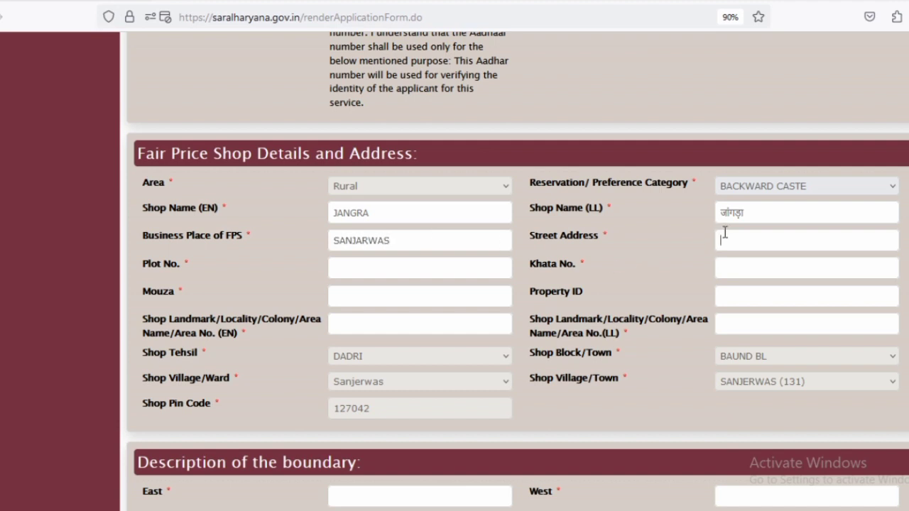
text(VPO SANJARWAS)
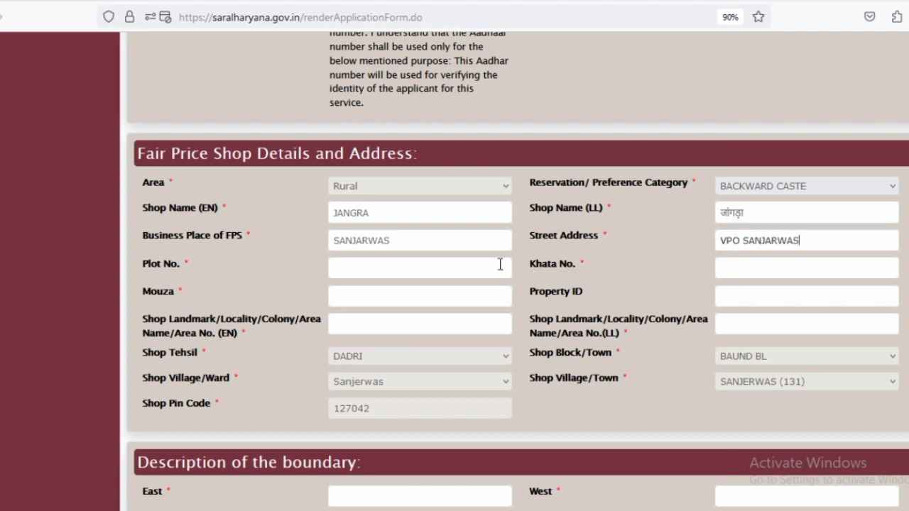
click(409, 267)
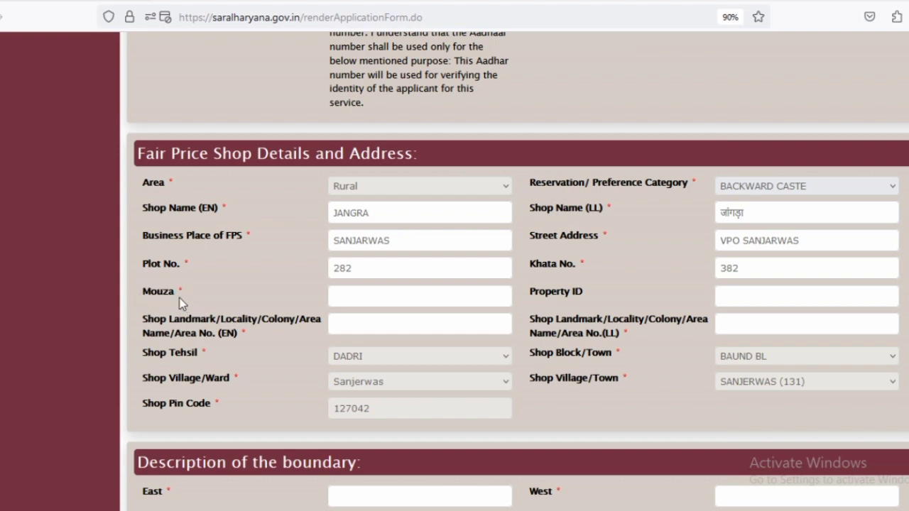
double_click(144, 296)
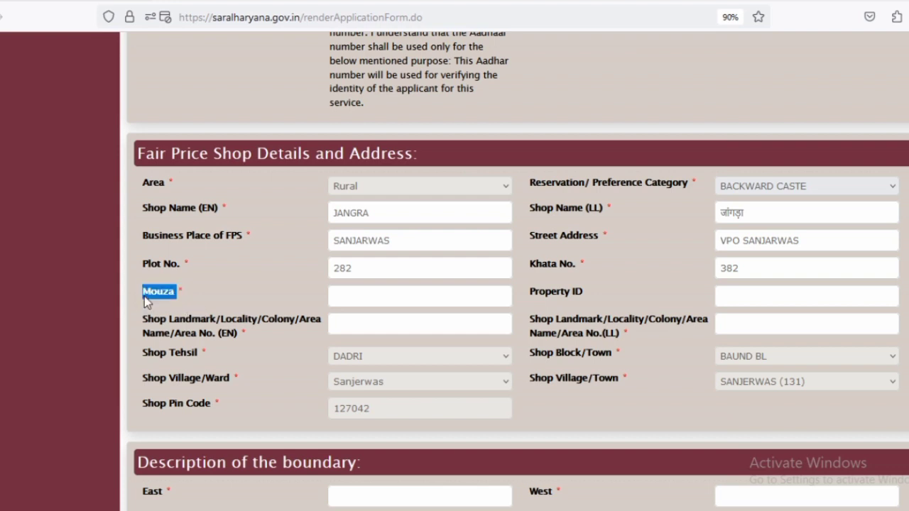
click(363, 293)
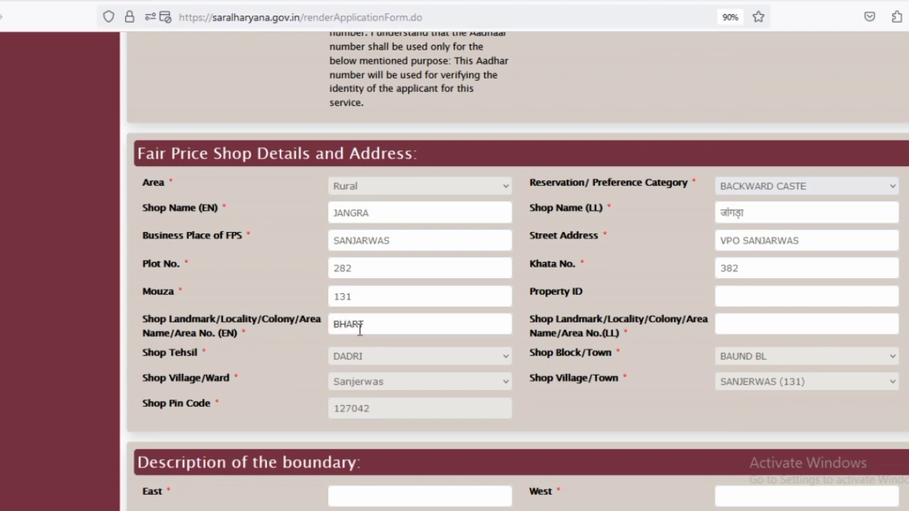
- Translate BHARTU PANA and paste भरतु पना into the Landmark (LL) field
triple_click(421, 321)
key(ctrl+c)
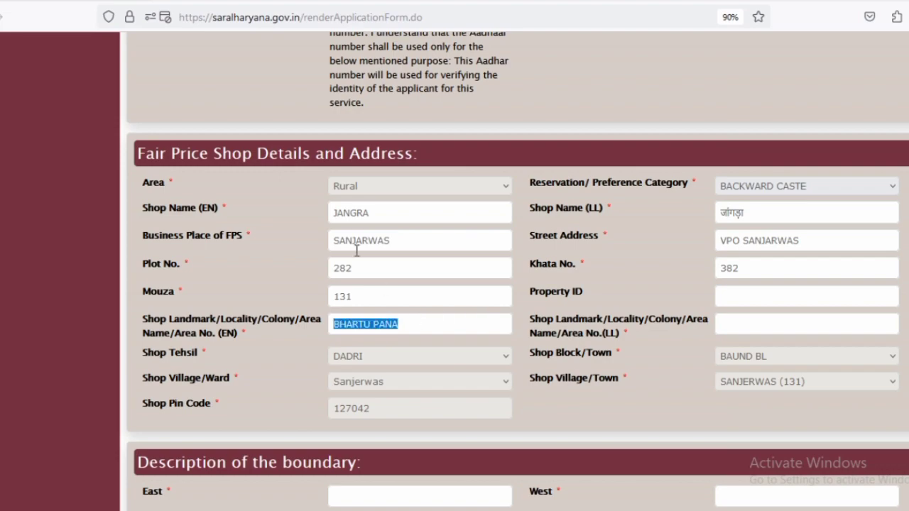
key(ctrl+Tab)
drag(99, 235, 188, 235)
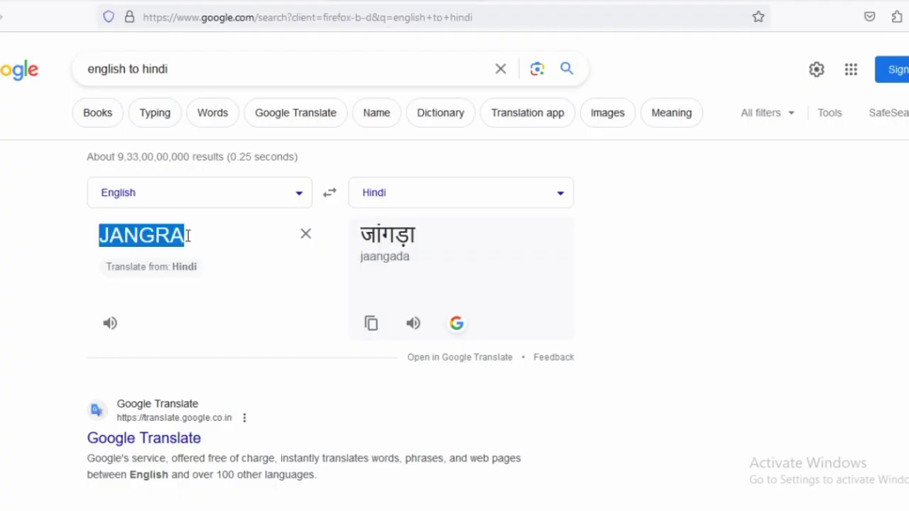
key(ctrl+v)
triple_click(404, 235)
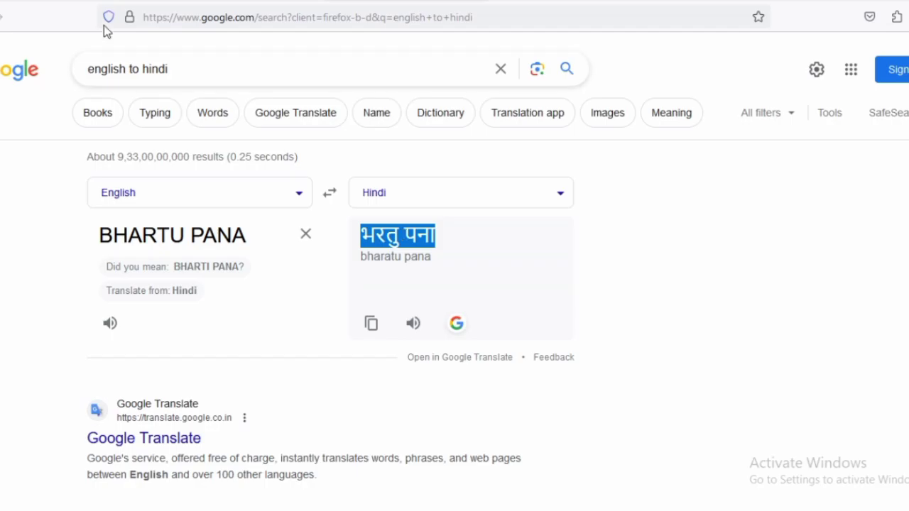
key(ctrl+shift+Tab)
click(750, 328)
text(भरतु पना)
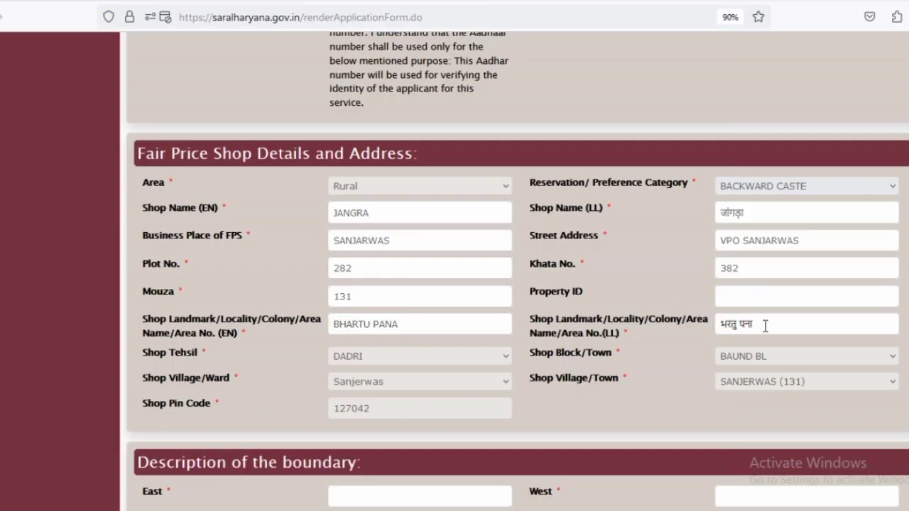
scroll(745, 341, down, 3)
scroll(710, 341, down, 3)
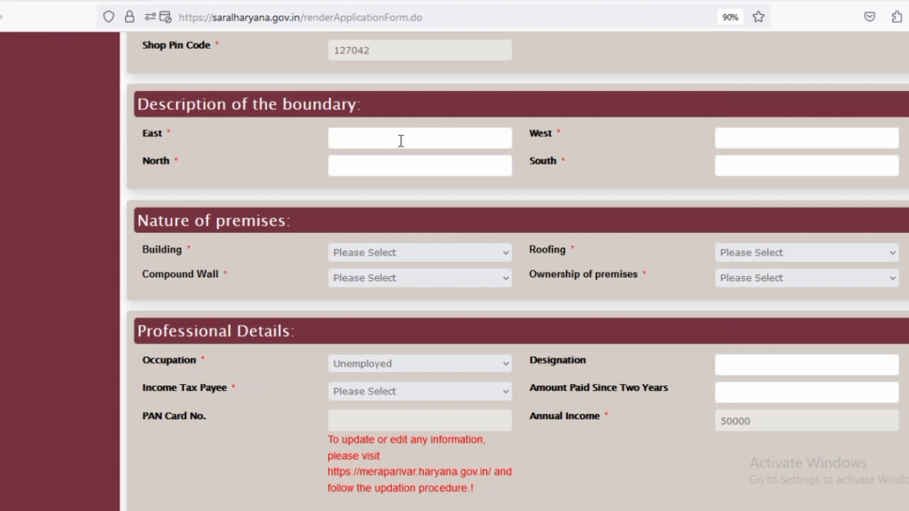
- Set building type to Pucca, compound wall to Yes, and premises ownership to Owner
click(426, 165)
click(725, 168)
scroll(460, 137, down, 2)
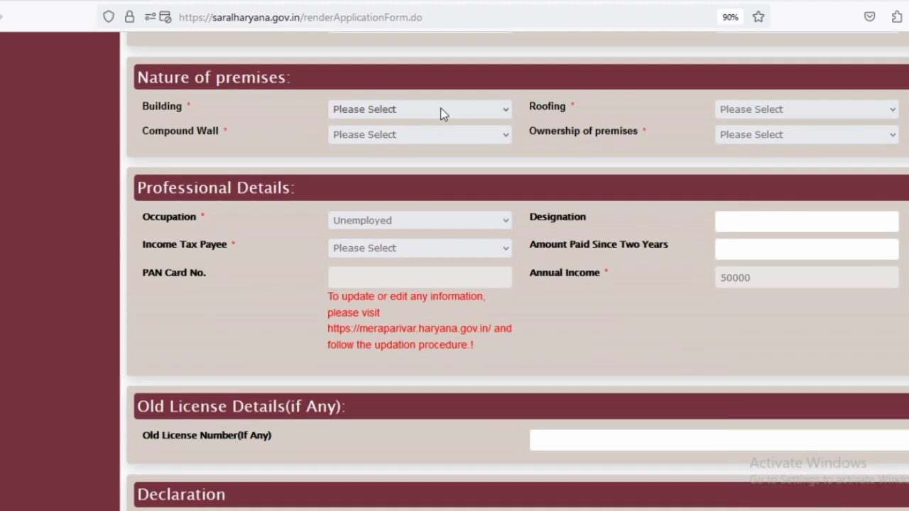
click(442, 111)
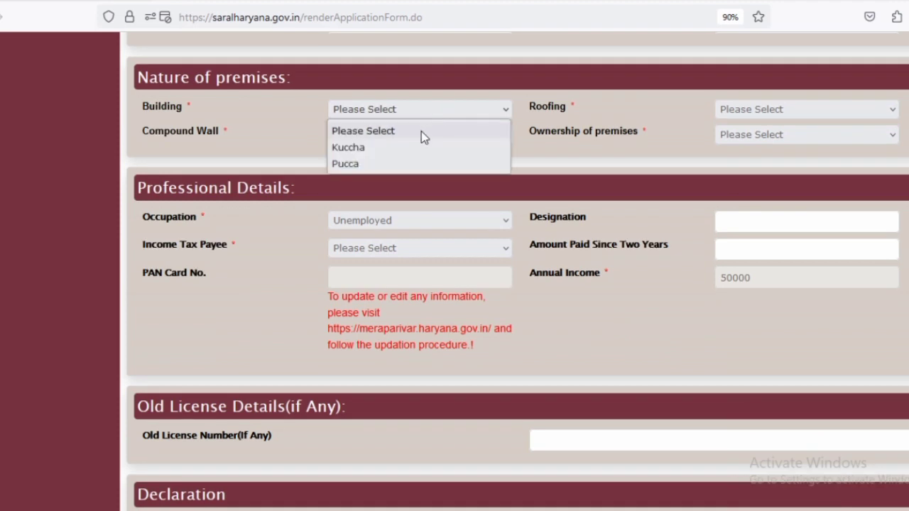
click(386, 164)
click(760, 111)
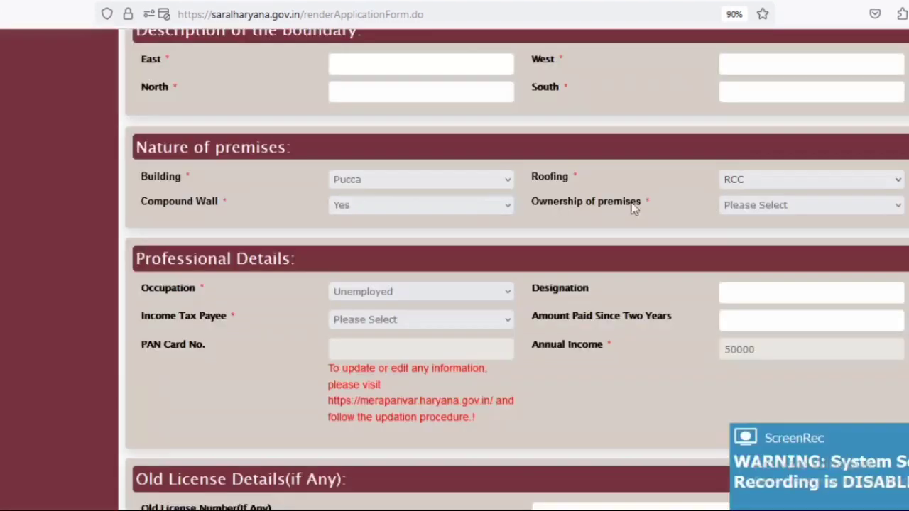
click(479, 205)
click(370, 243)
click(763, 206)
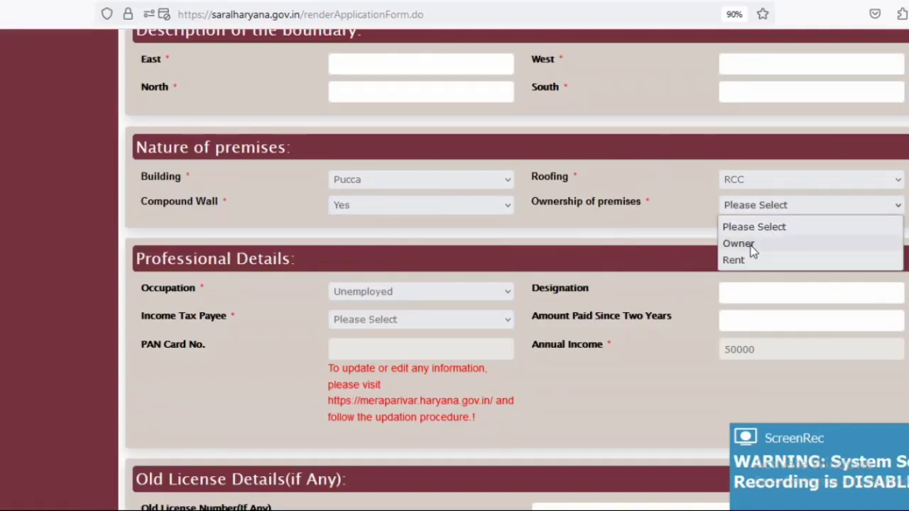
click(745, 246)
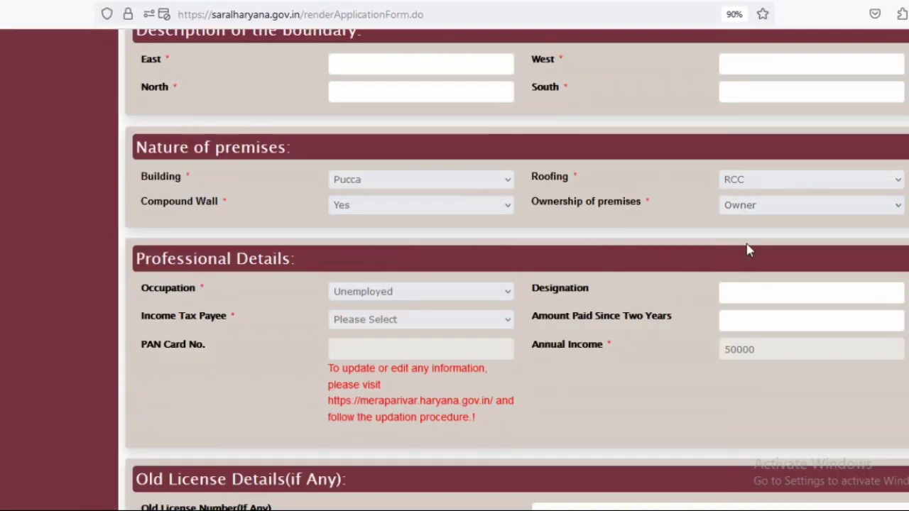
- Keep Occupation as Unemployed and set Income Tax Payee to No
scroll(561, 348, down, 2)
click(328, 220)
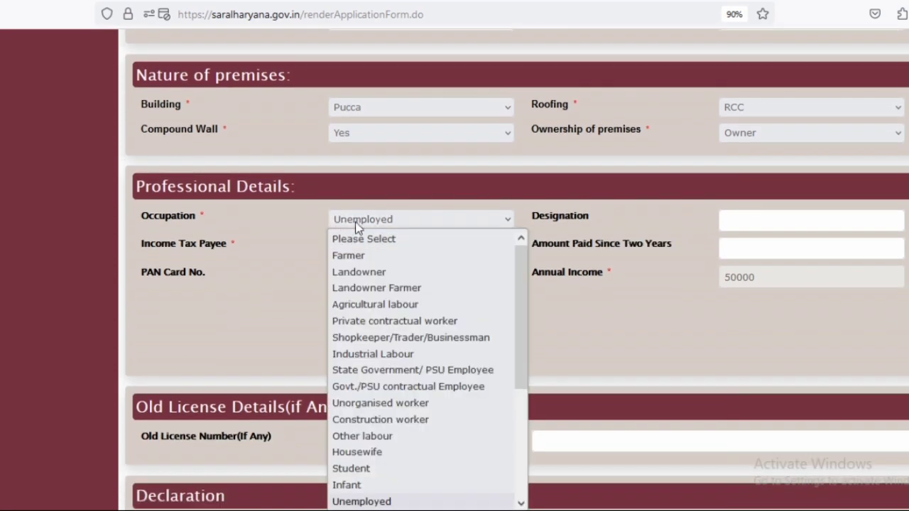
click(383, 221)
click(387, 222)
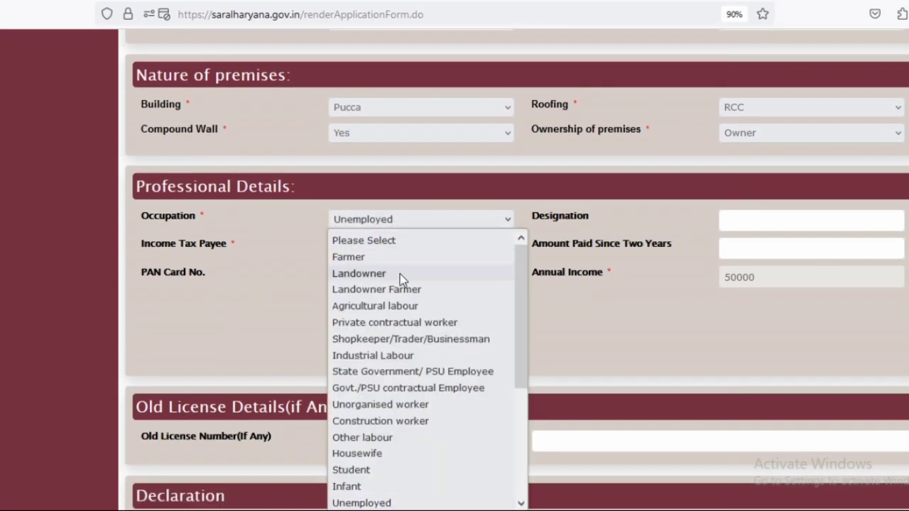
click(402, 273)
click(436, 222)
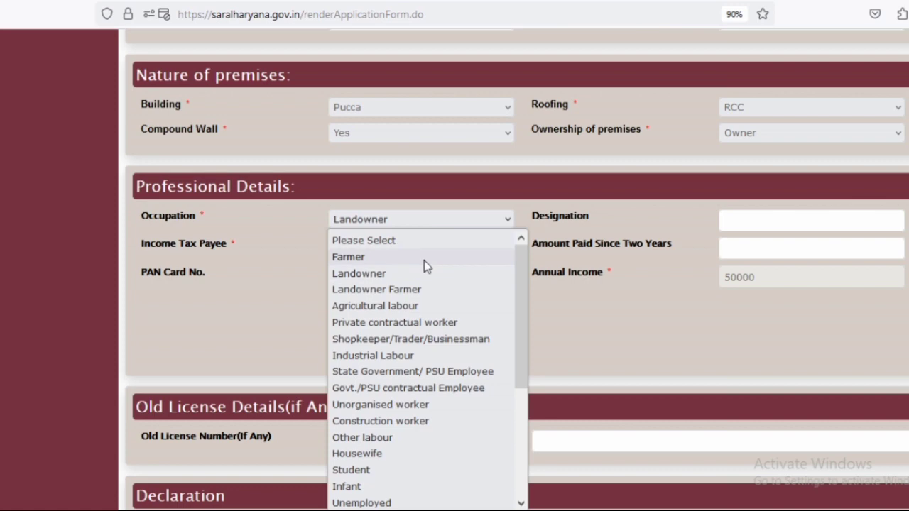
scroll(414, 296, down, 3)
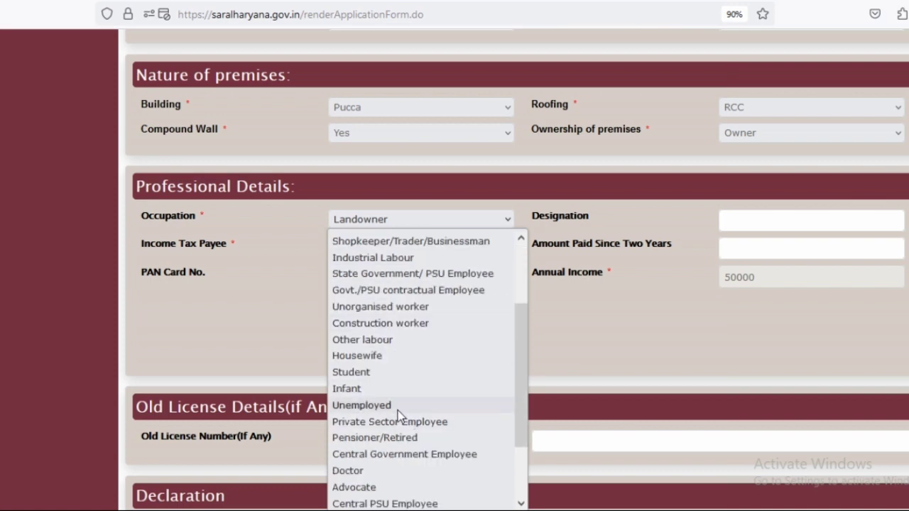
scroll(399, 415, down, 2)
click(351, 320)
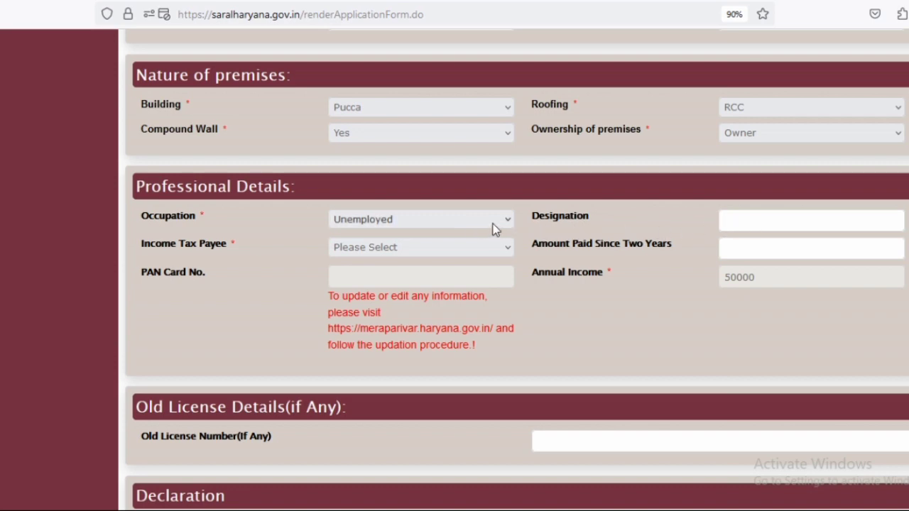
click(461, 247)
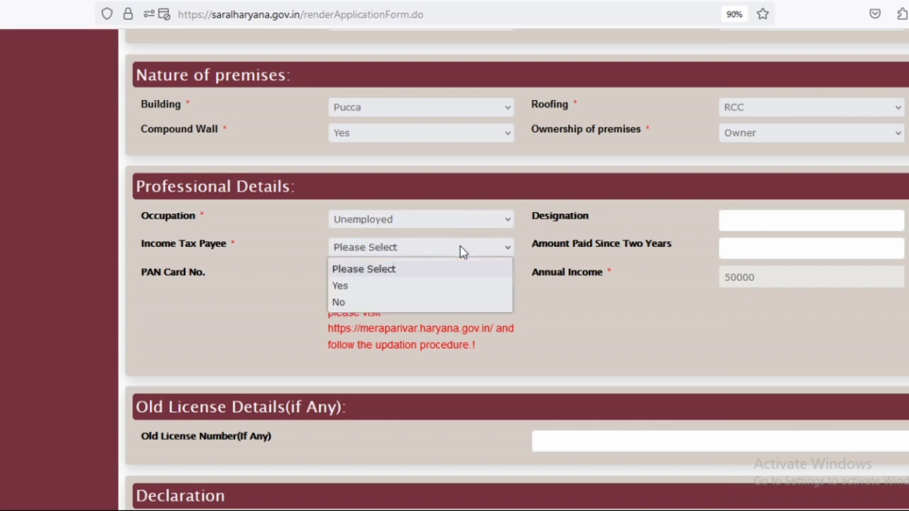
click(369, 301)
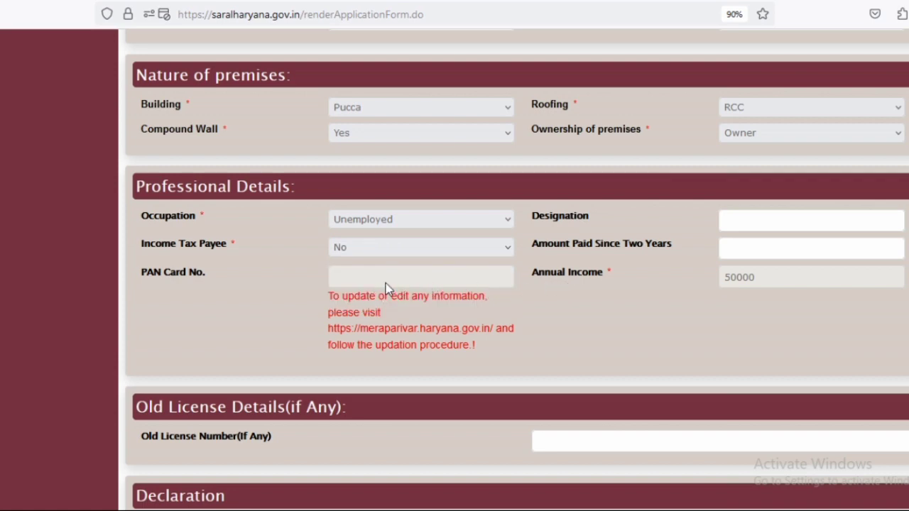
scroll(390, 289, down, 2)
scroll(457, 247, down, 2)
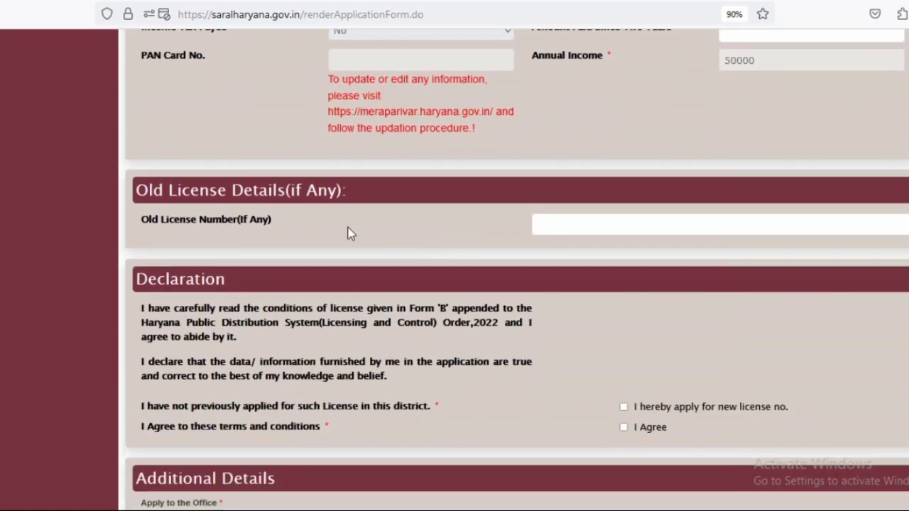
scroll(497, 264, down, 1)
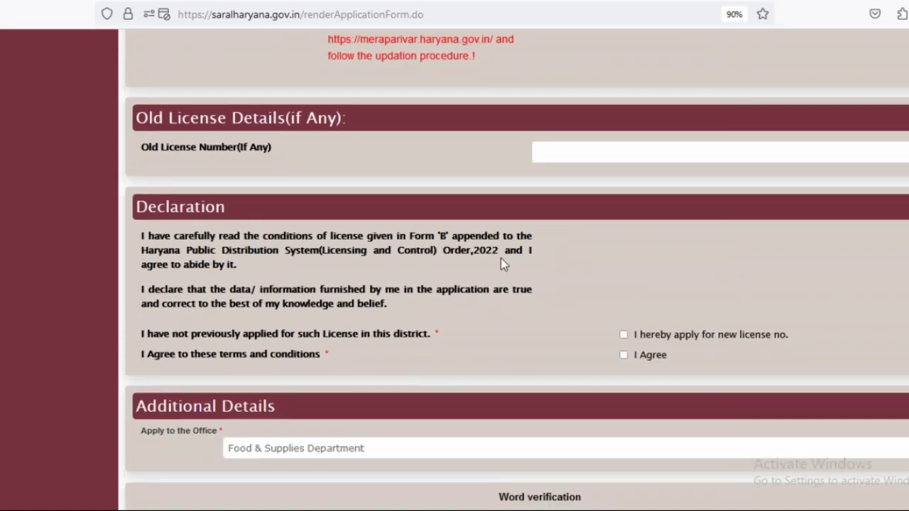
- Accept the new-licence and 'I Agree' declarations and enter the word verification characters
click(623, 355)
scroll(584, 373, down, 3)
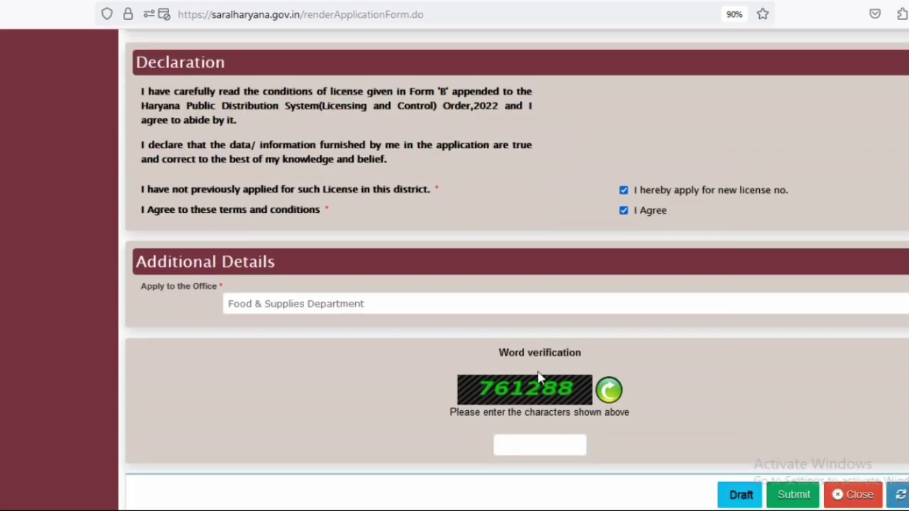
click(525, 447)
text(761288)
- Submit the completed Fair Price Shop licence application form
scroll(778, 492, down, 2)
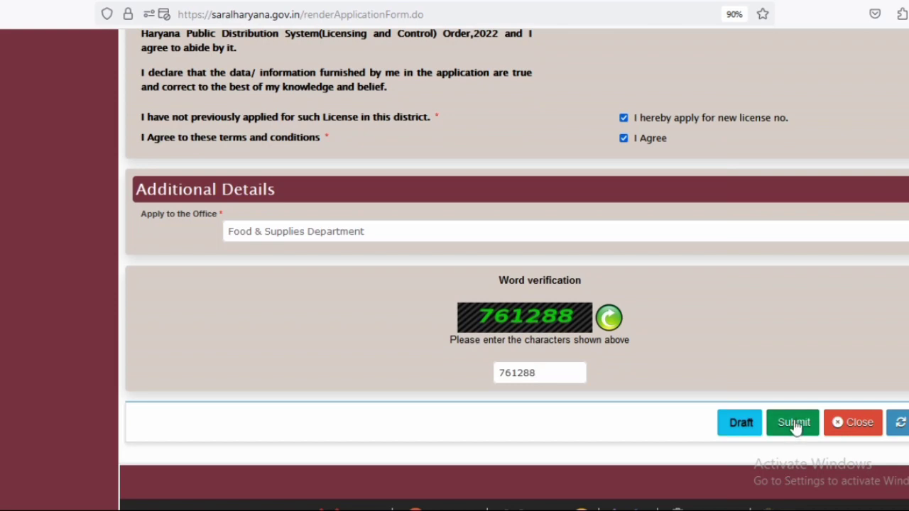
scroll(685, 365, up, 10)
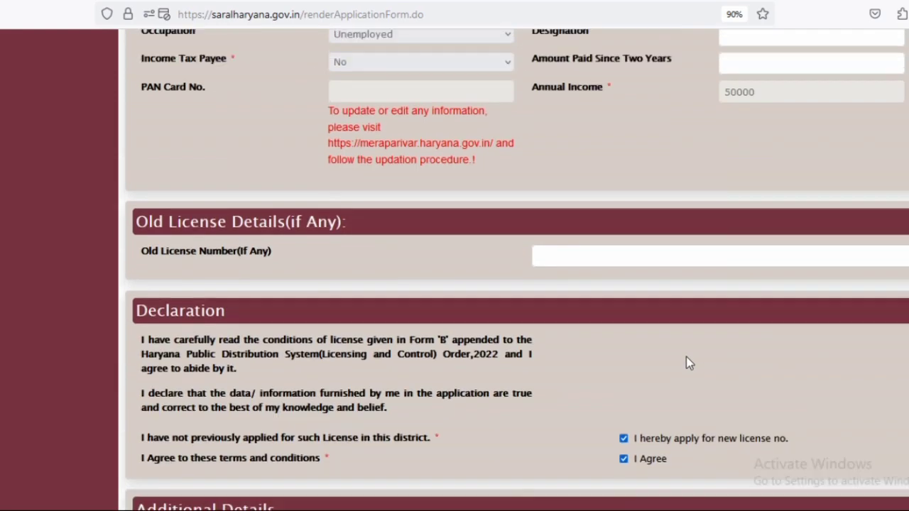
scroll(818, 338, down, 12)
click(805, 324)
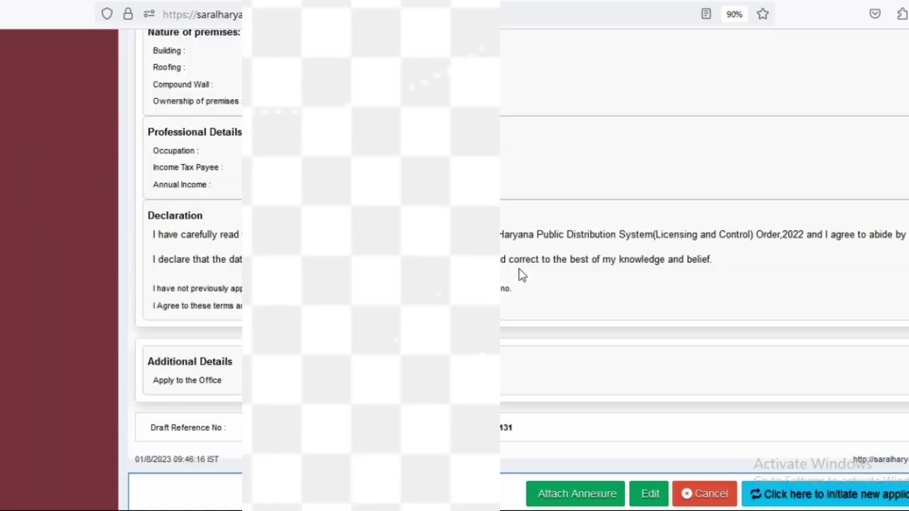
- Review the draft summary and its Draft Reference No, then proceed to Attach Annexure
scroll(531, 267, down, 3)
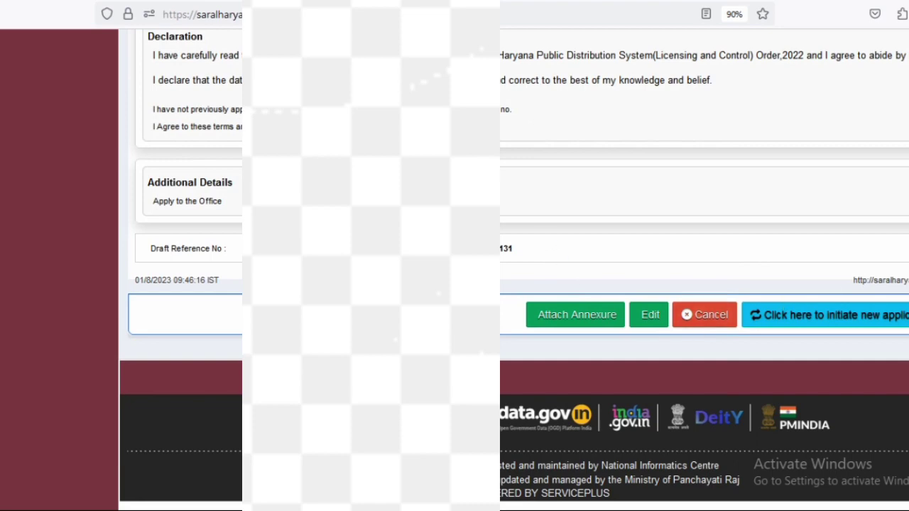
scroll(531, 268, up, 2)
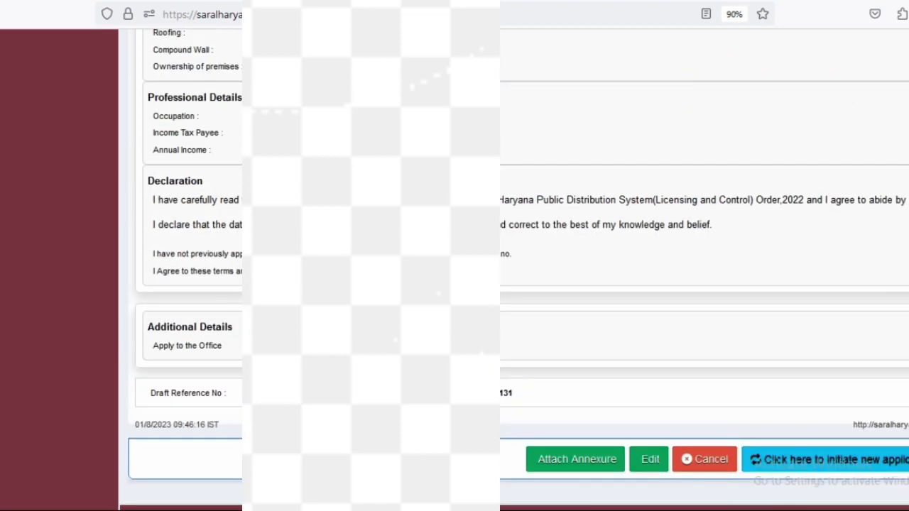
scroll(663, 338, up, 15)
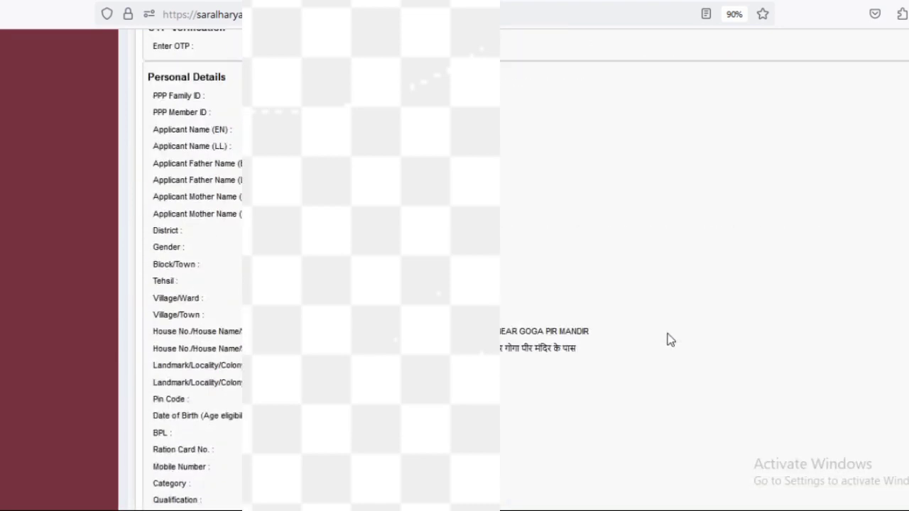
scroll(667, 339, down, 6)
scroll(668, 340, down, 10)
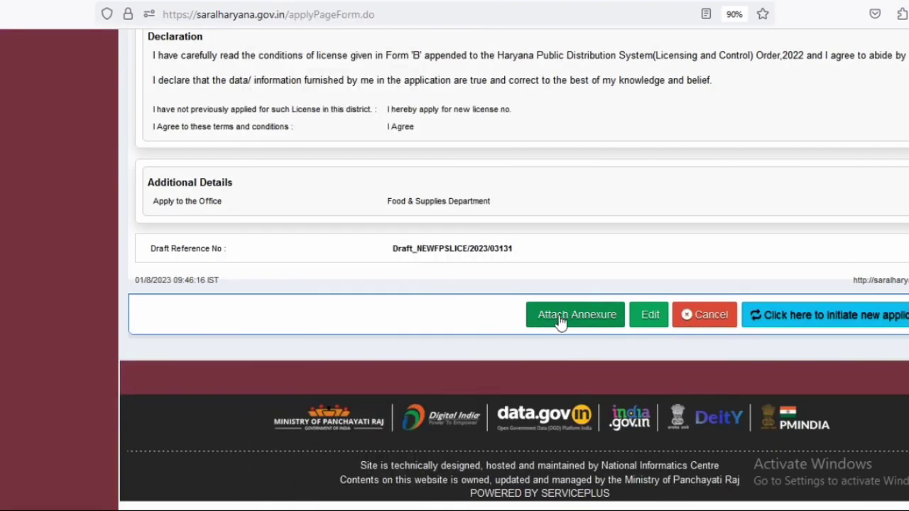
click(573, 316)
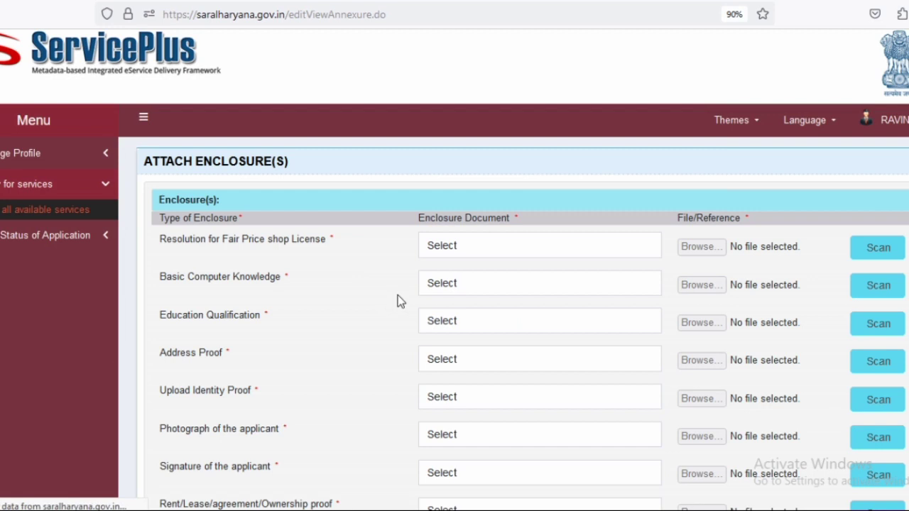
- Select Resolution for Fair Price shop License and Upload Certificate for Basic Computer Knowledge
scroll(305, 270, down, 2)
drag(158, 166, 328, 174)
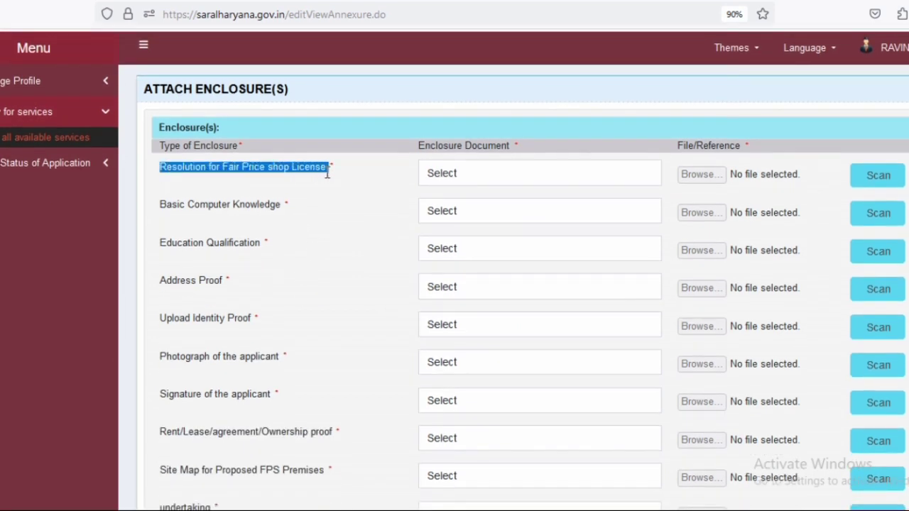
click(455, 176)
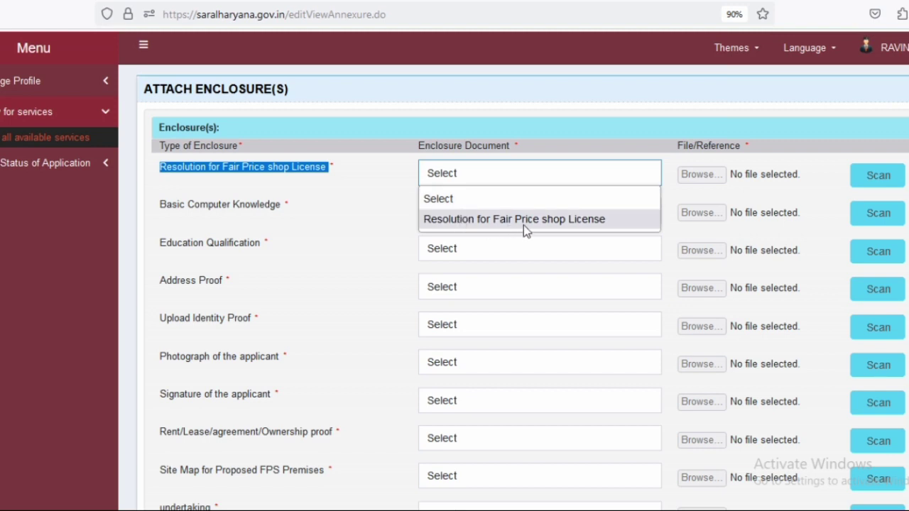
click(468, 219)
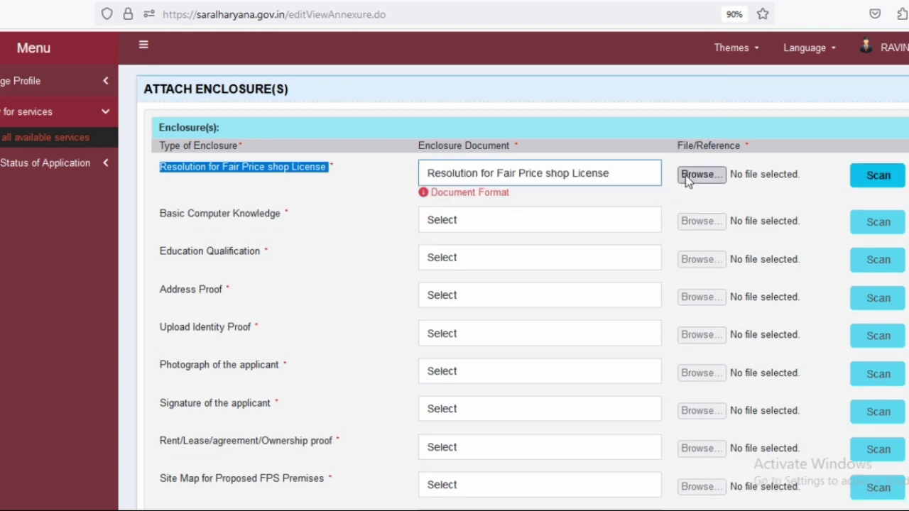
click(440, 220)
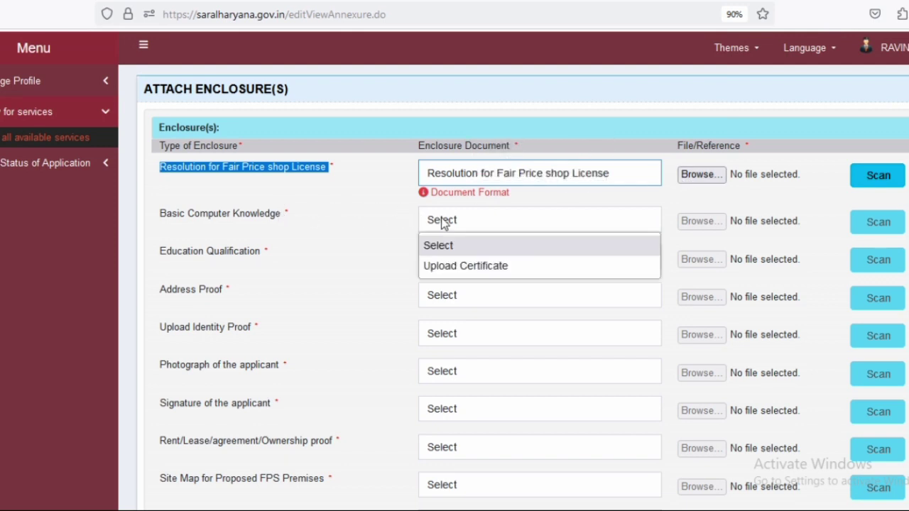
click(461, 267)
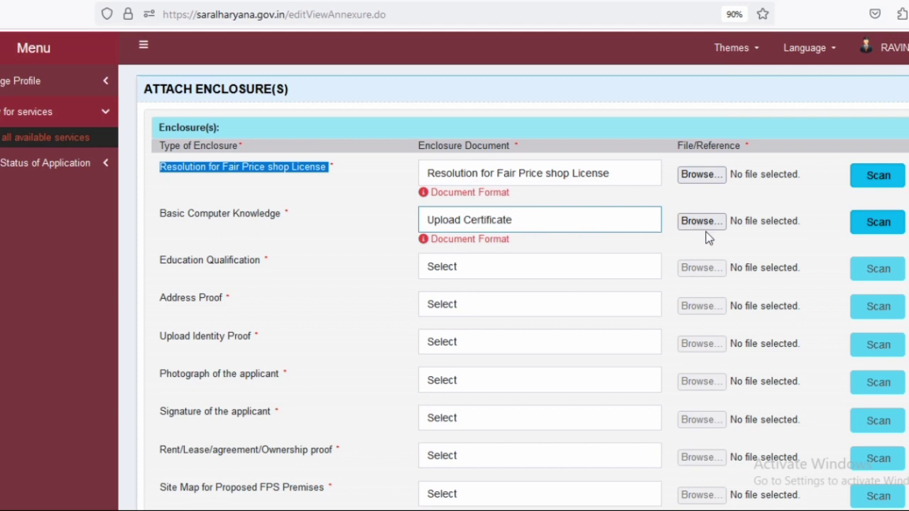
- Choose the 12th or Higher Education Marksheet and Aadhaar Card for both address and identity proof
scroll(540, 242, down, 2)
click(448, 195)
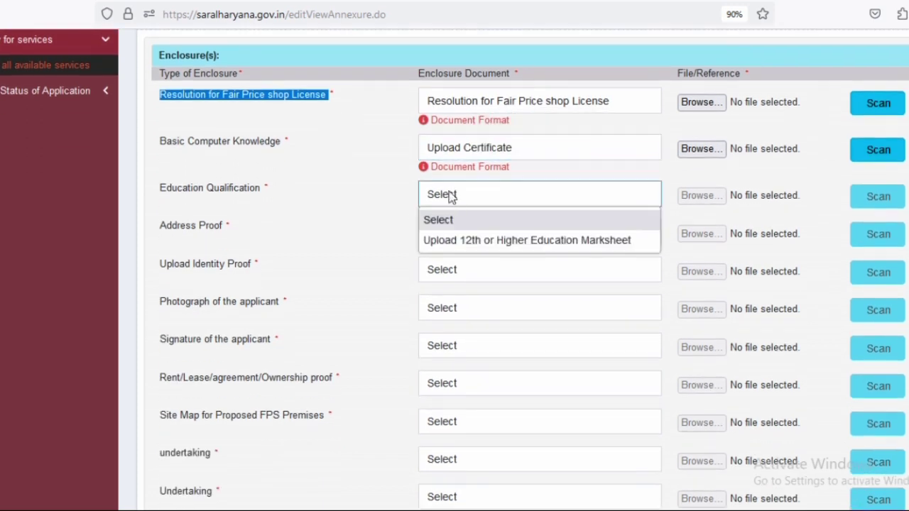
click(500, 242)
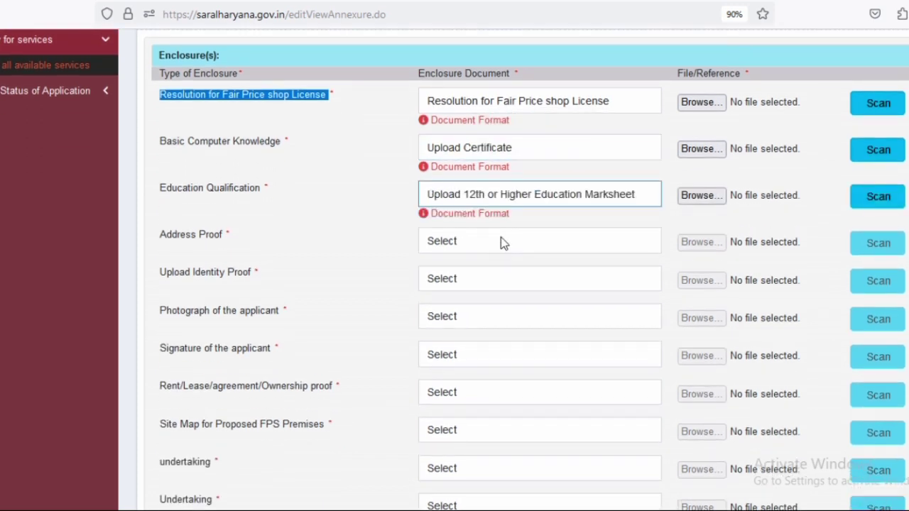
click(450, 247)
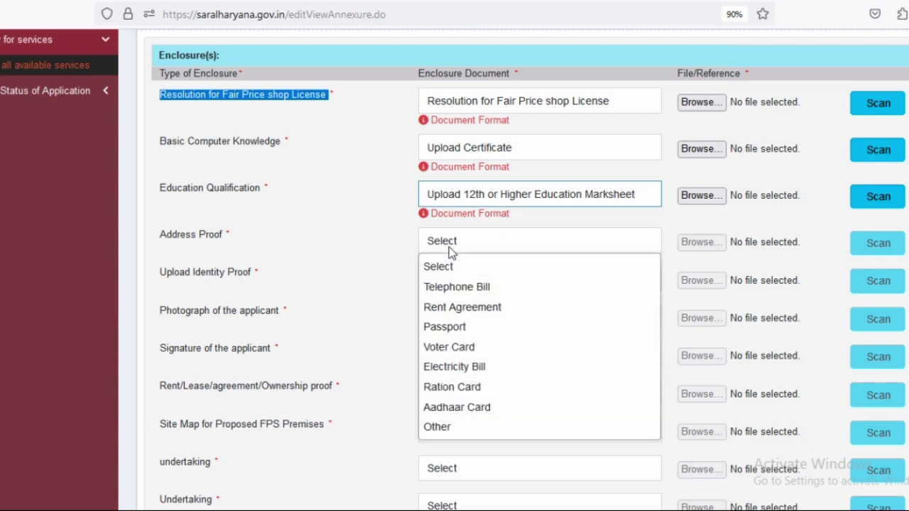
click(467, 406)
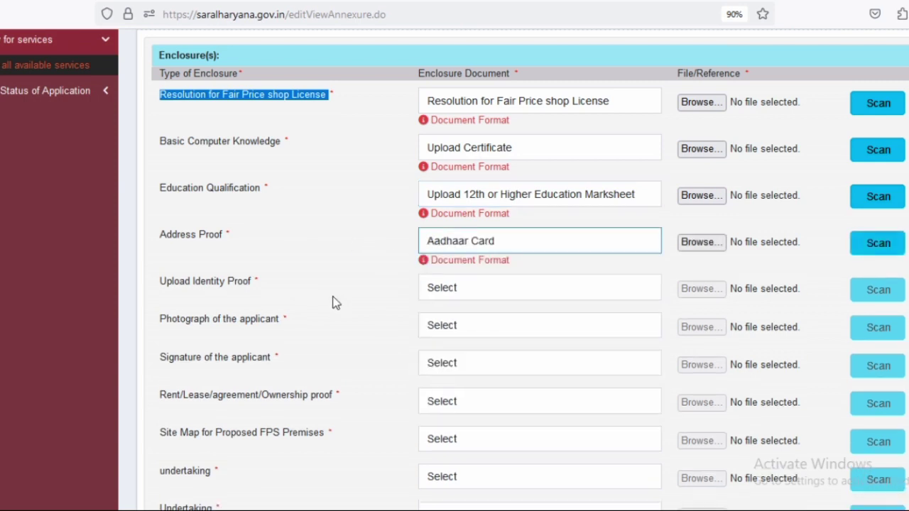
scroll(332, 285, down, 1)
scroll(333, 284, down, 1)
click(457, 219)
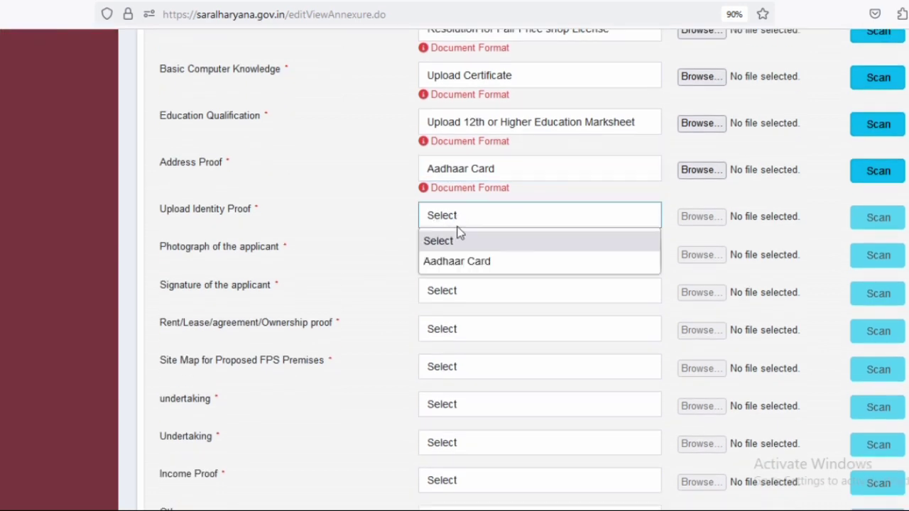
click(465, 263)
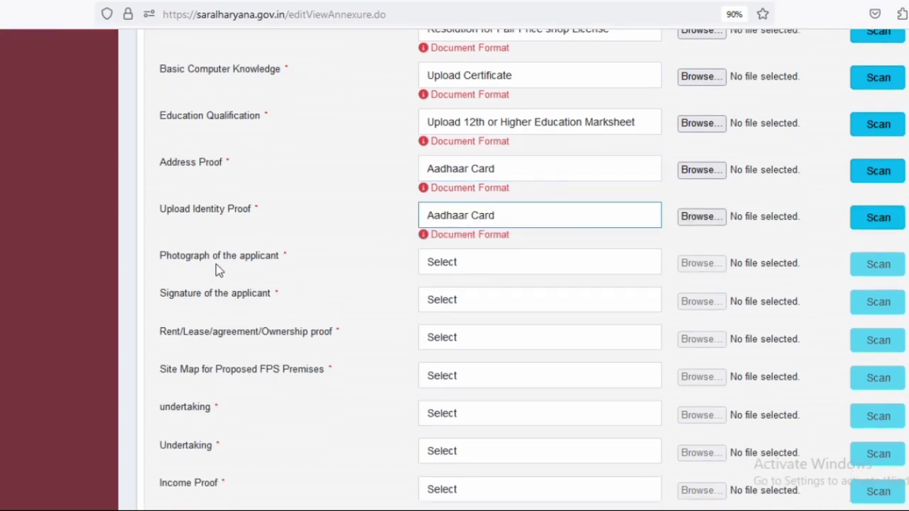
- Set the photograph enclosure to Photograph of the applicant
drag(156, 262, 282, 261)
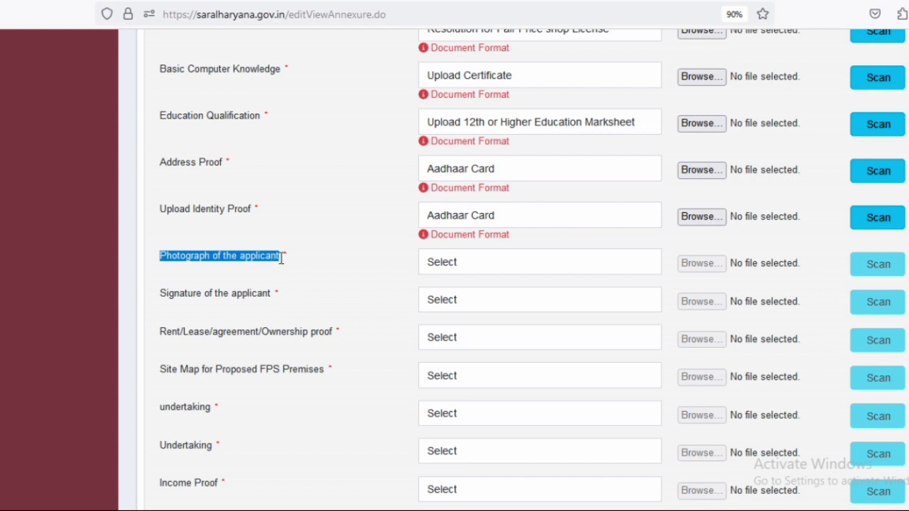
click(490, 264)
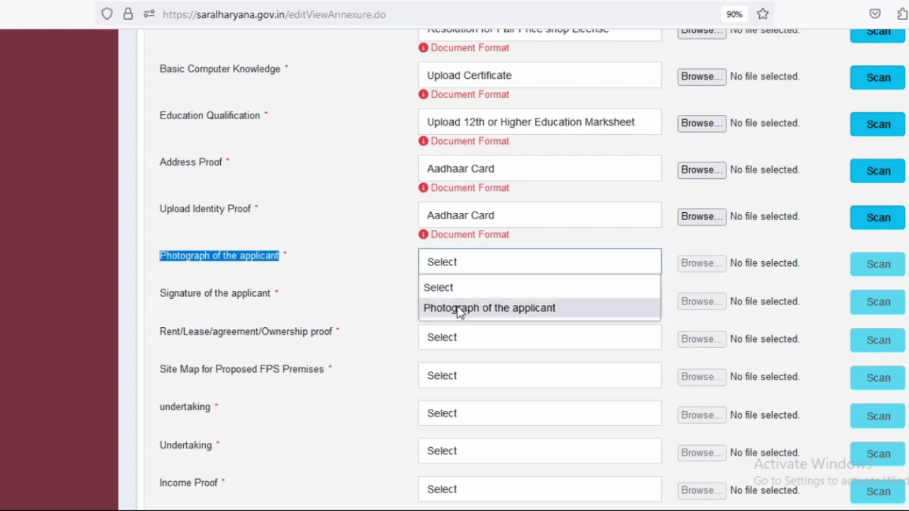
click(463, 308)
drag(163, 301, 260, 302)
click(464, 310)
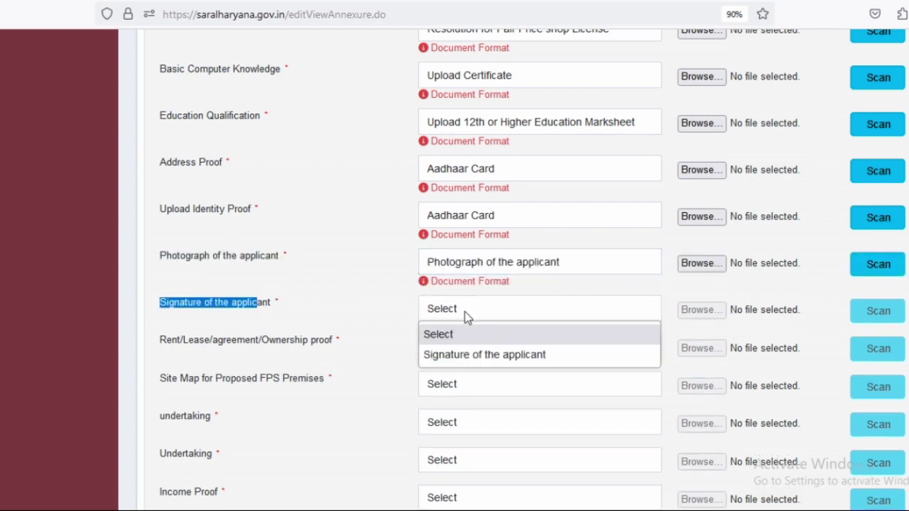
- Select Signature of the applicant, and Upload Document (s) for the rent/ownership proof
click(466, 355)
scroll(233, 260, down, 1)
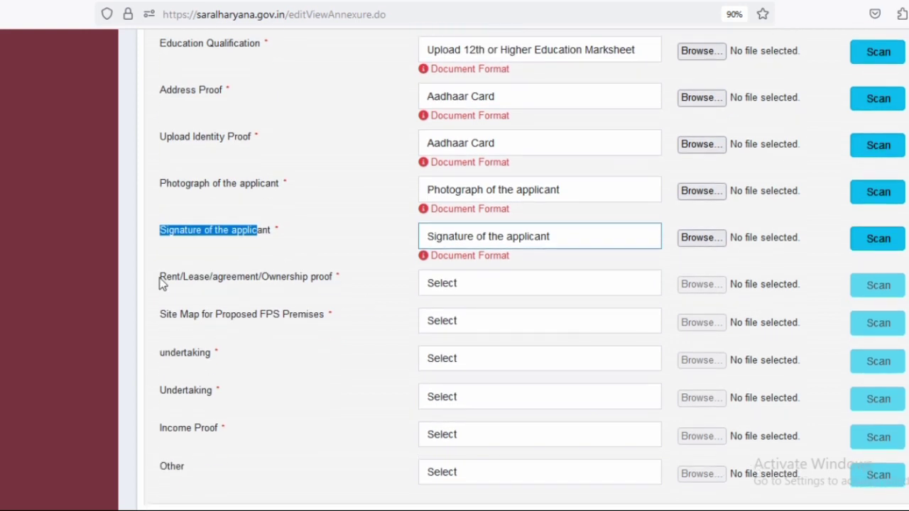
drag(160, 277, 342, 278)
click(434, 287)
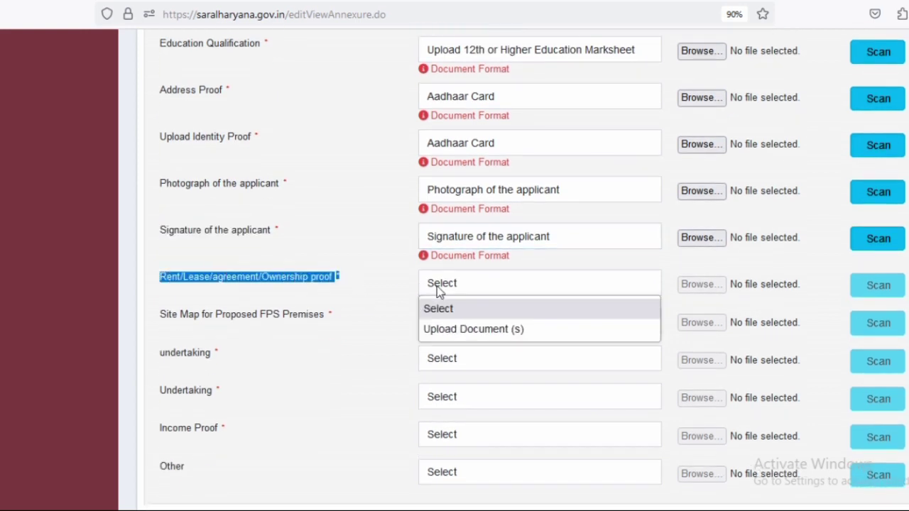
click(454, 330)
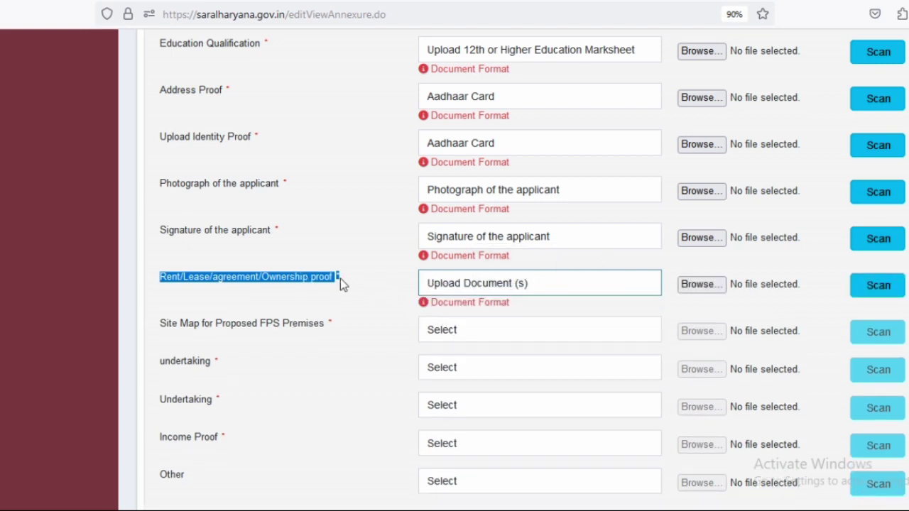
drag(340, 278, 175, 292)
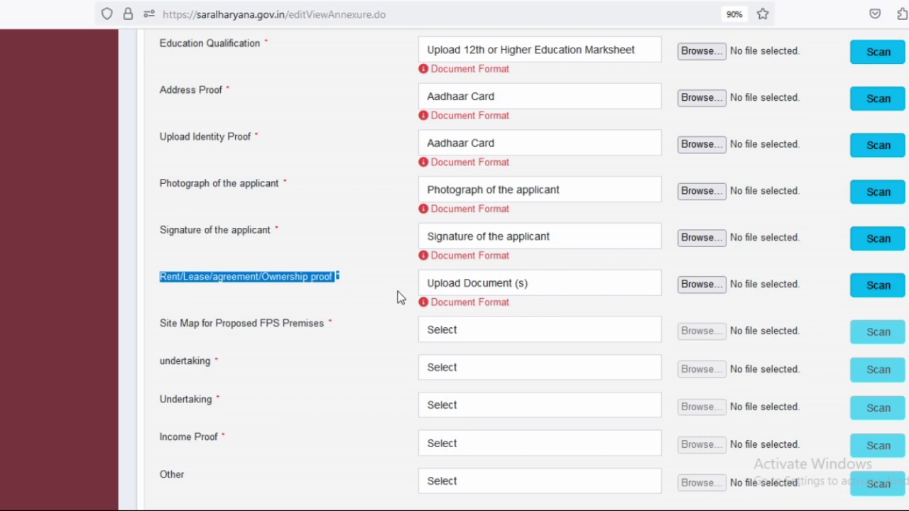
click(255, 325)
- Choose Site Map for the proposed FPS premises enclosure
scroll(234, 330, down, 2)
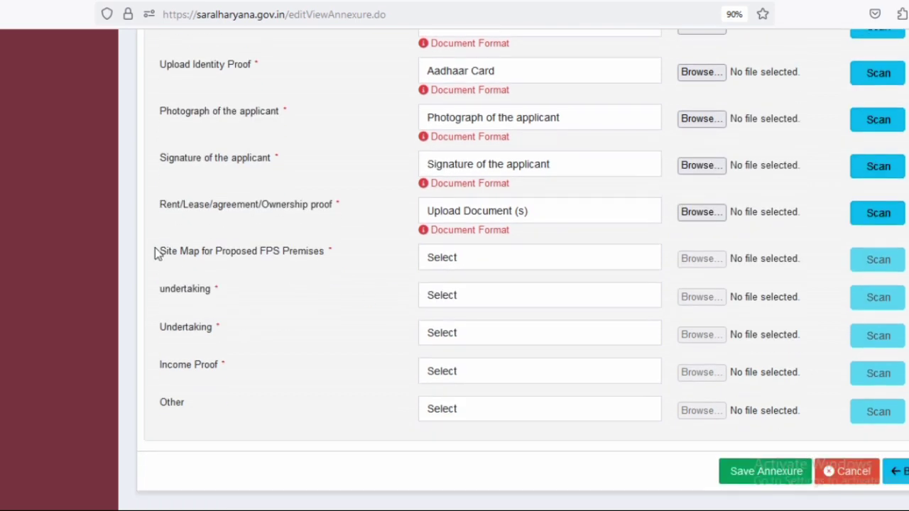
drag(155, 250, 331, 252)
click(451, 258)
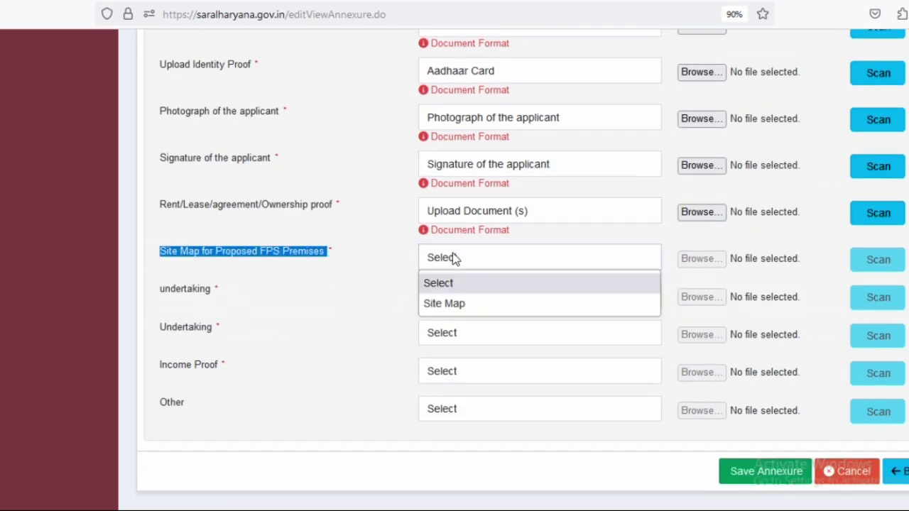
click(459, 305)
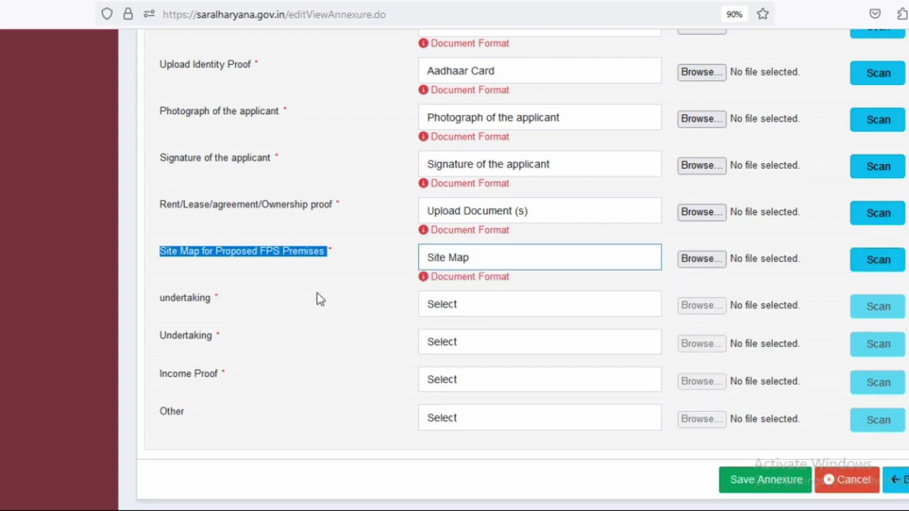
drag(155, 299, 218, 304)
click(470, 313)
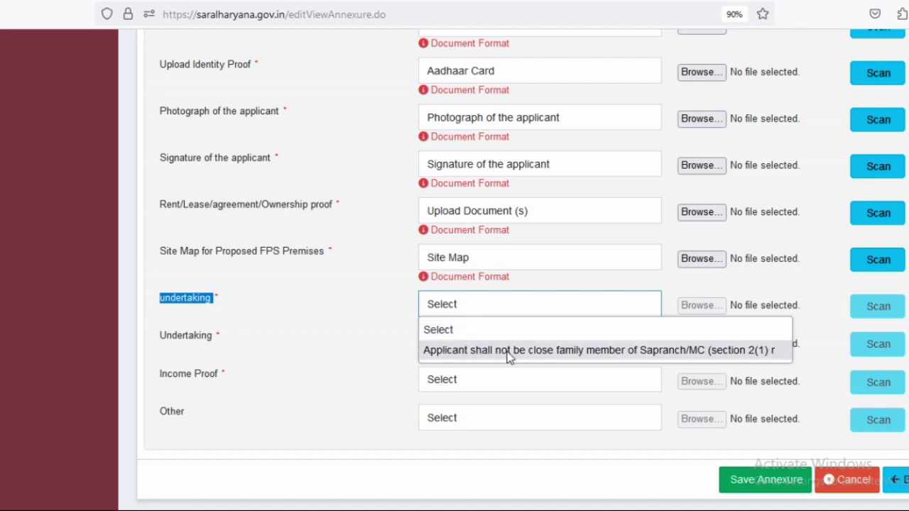
- Select the not-a-close-family-member and FPS-licence-not-previously-cancelled undertakings
click(668, 350)
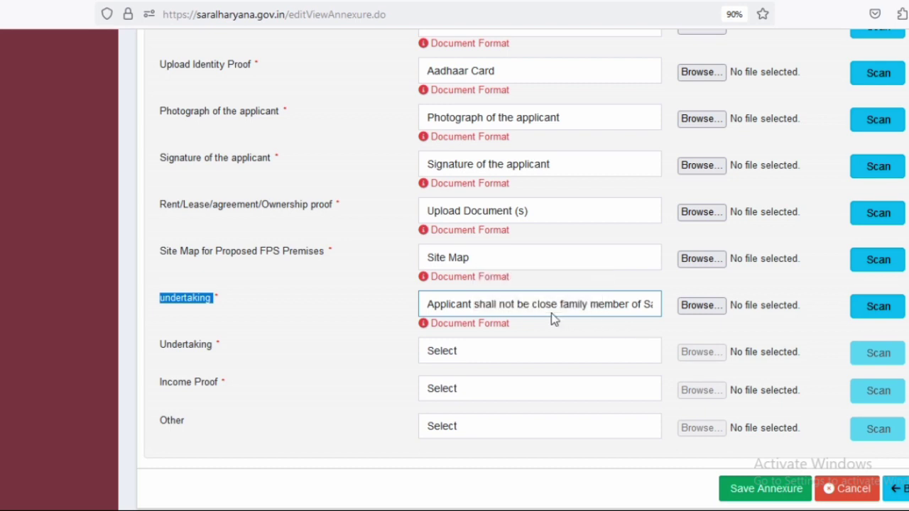
click(467, 359)
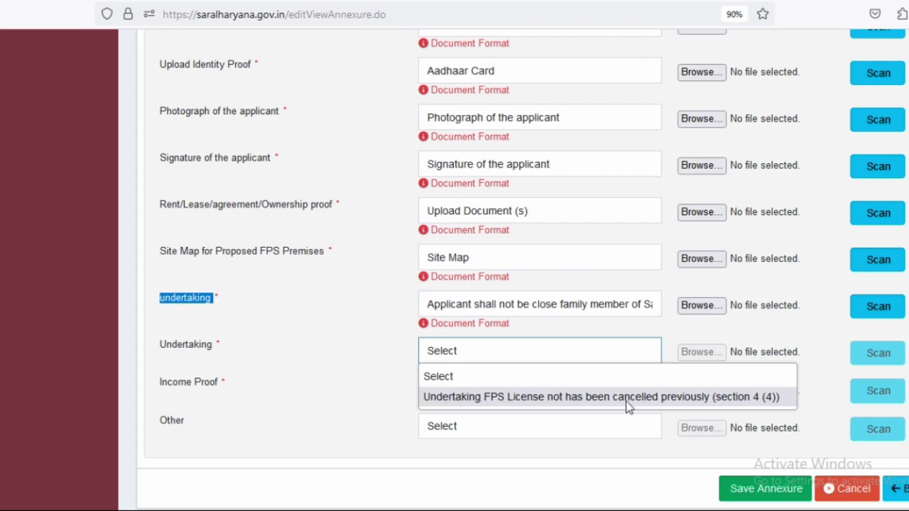
click(678, 399)
- Set Income Proof to Undertaking and review the enclosure list
scroll(400, 426, down, 2)
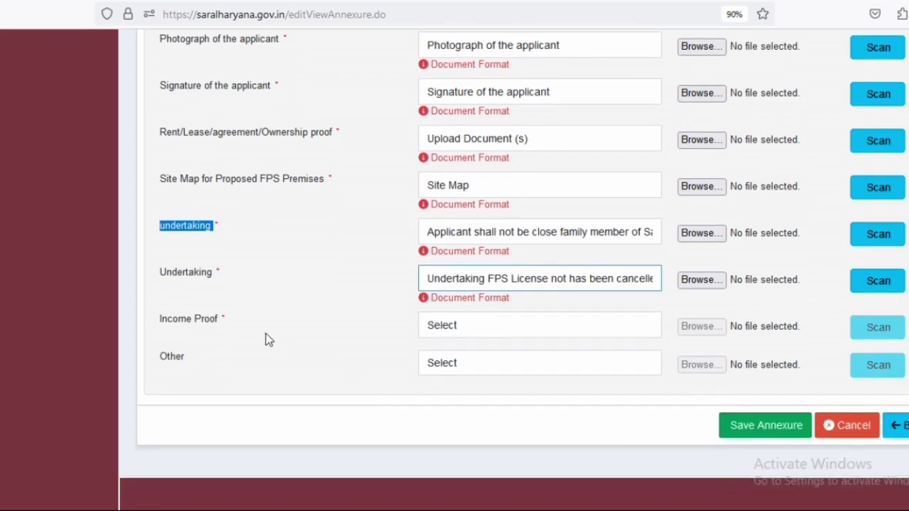
drag(161, 319, 426, 326)
click(426, 325)
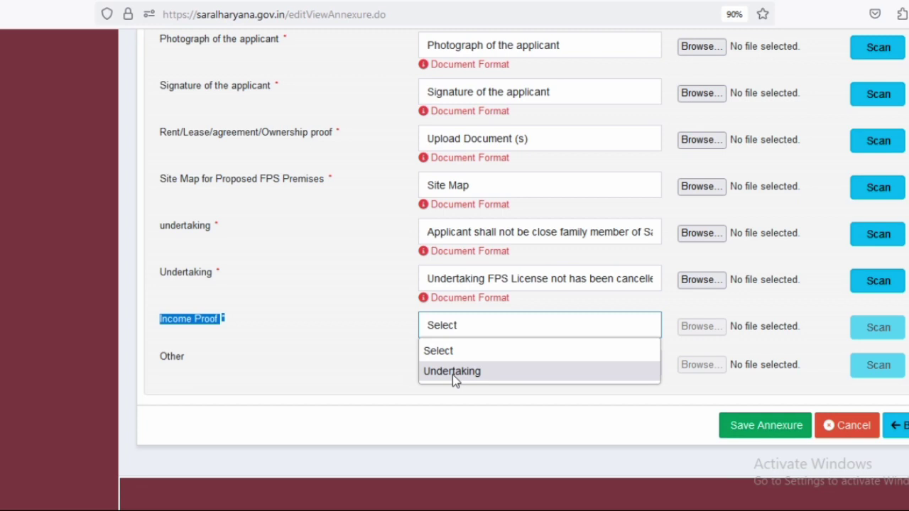
click(452, 373)
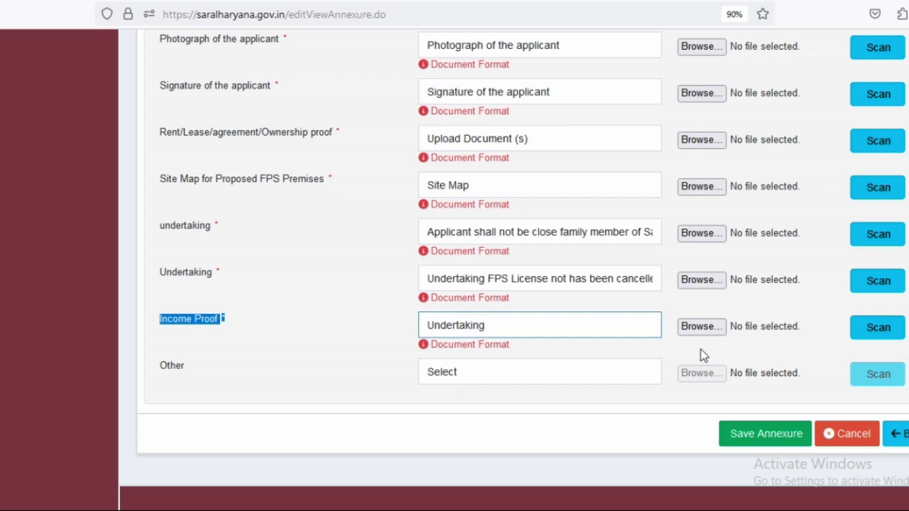
scroll(703, 355, down, 2)
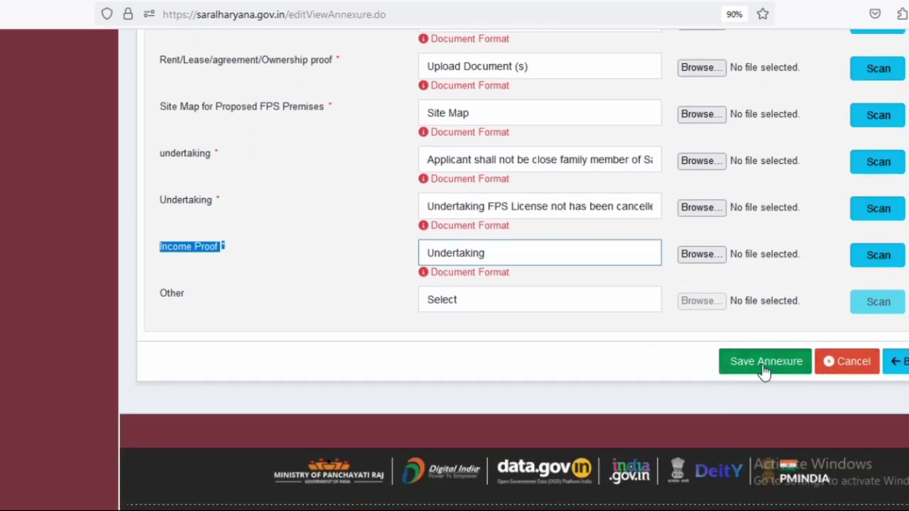
scroll(739, 376, up, 4)
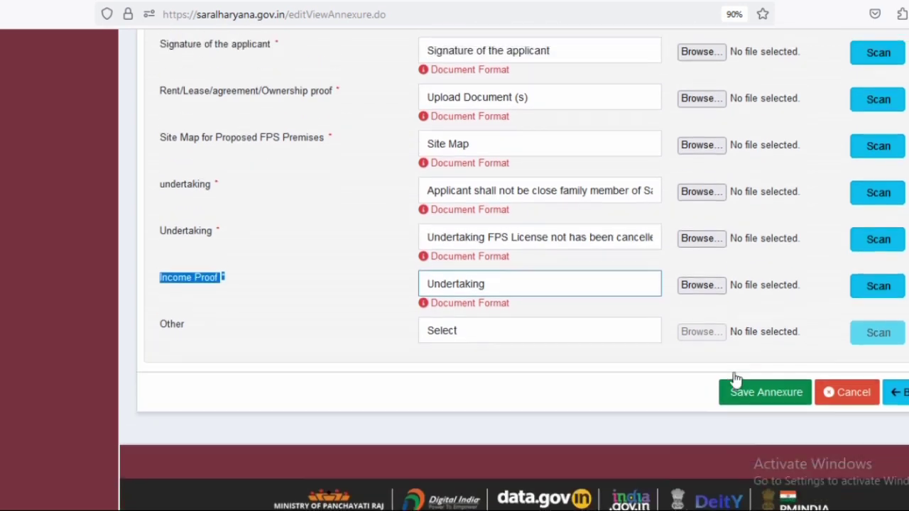
scroll(735, 376, up, 8)
scroll(735, 377, down, 10)
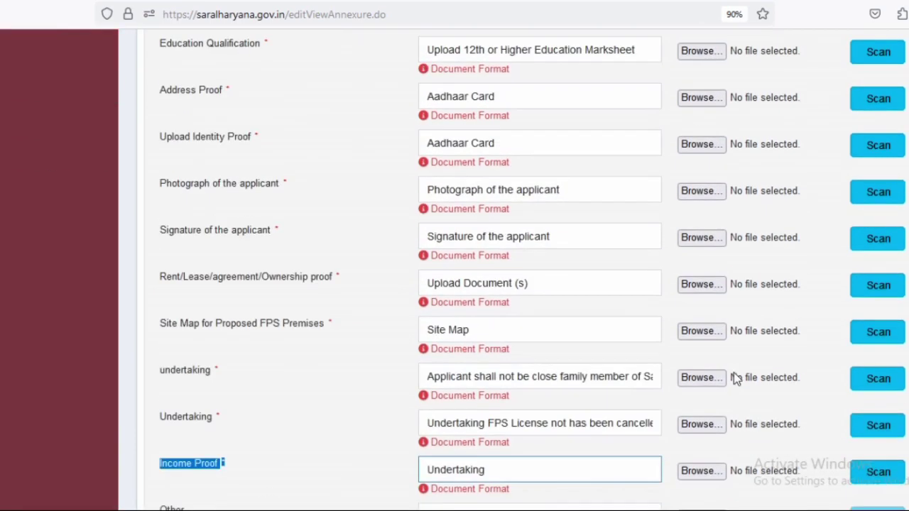